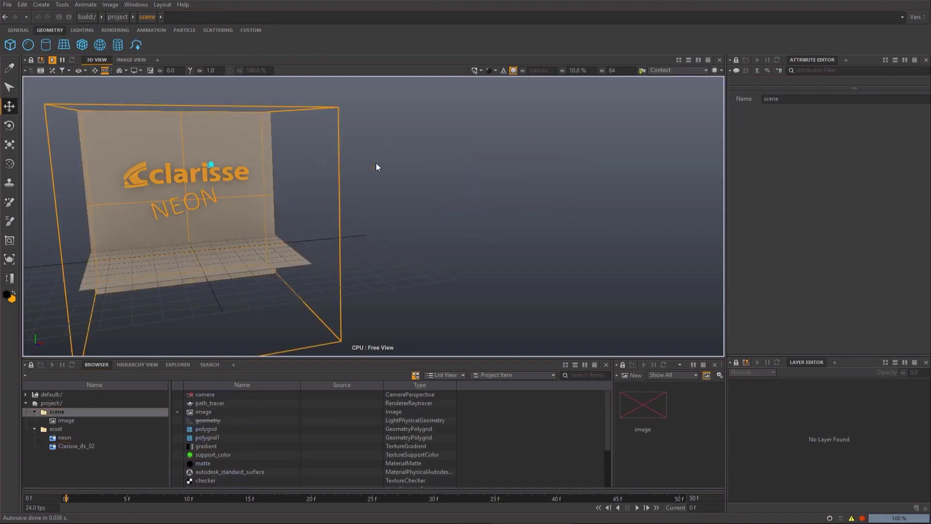
# Step: Select the Clarisse logo lettering in the 3D view and frame it
pyautogui.click(156, 179)
pyautogui.click(155, 179)
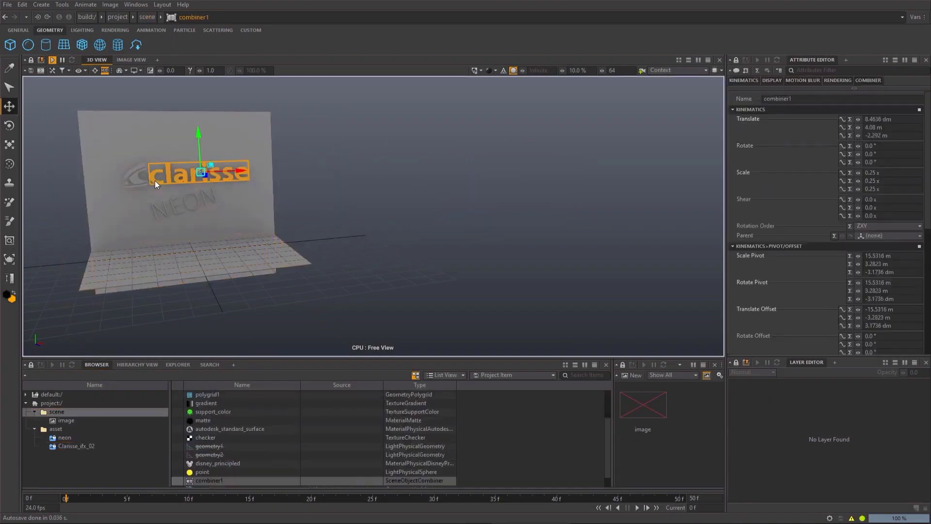
pyautogui.press('f')
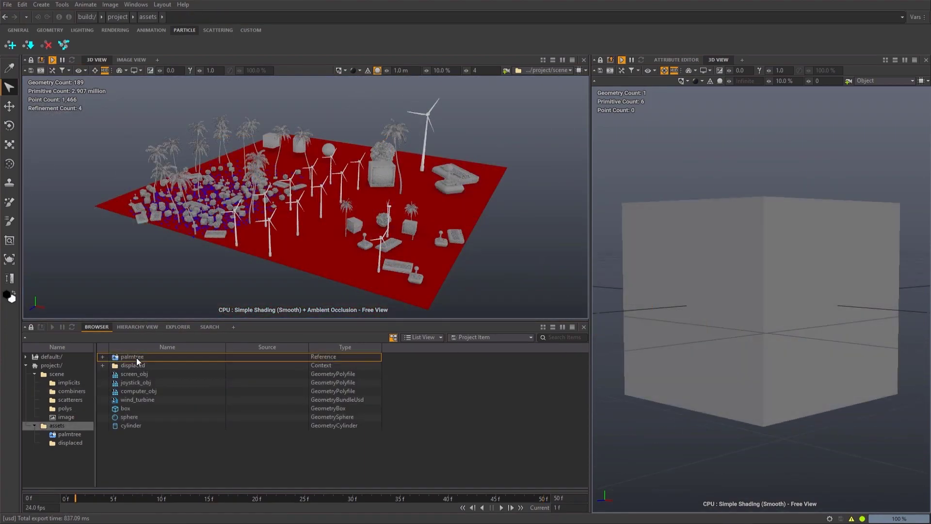
# Step: Preview the computer_obj and wind_turbine assets and scrub the timeline to about frame 39
pyautogui.click(137, 366)
pyautogui.click(143, 391)
pyautogui.click(147, 401)
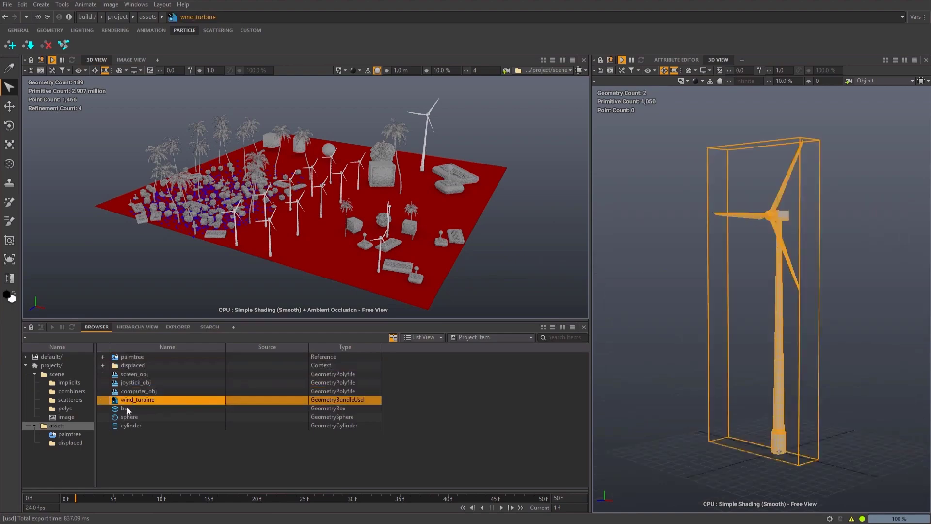
pyautogui.moveTo(271, 499); pyautogui.dragTo(439, 501)
# Step: Preview the palmtree asset, the whole scene context and the implicits context
pyautogui.click(132, 356)
pyautogui.click(56, 374)
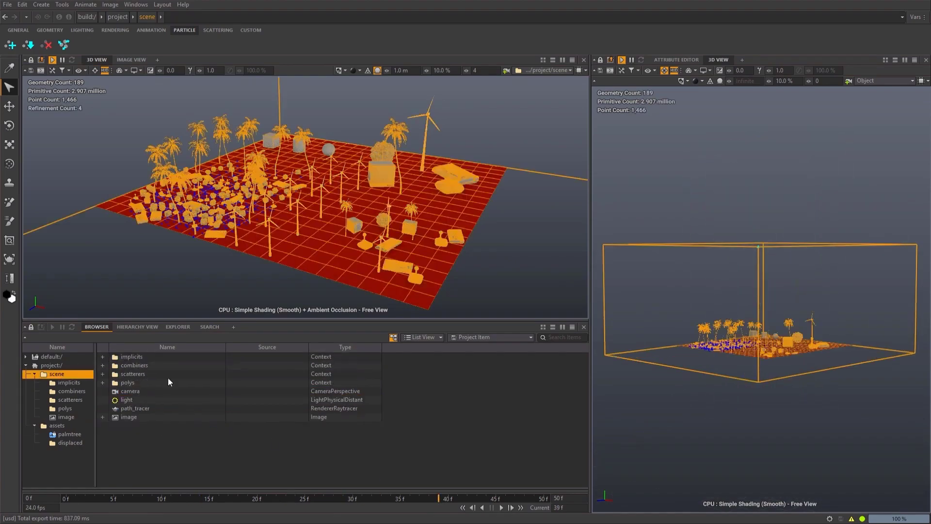
pyautogui.click(132, 357)
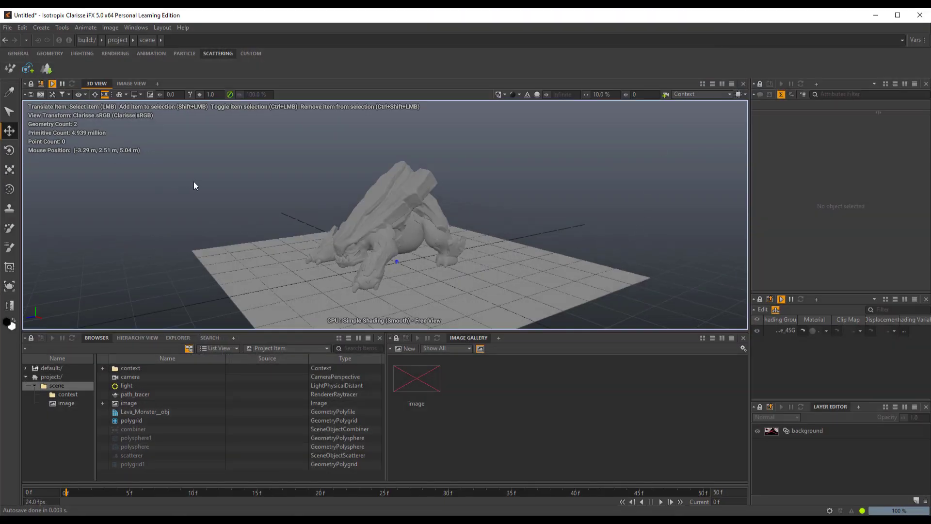
# Step: Examine the Lava_Monster__obj model up close and from the front, with the geometry creation tools shown
pyautogui.scroll(-5, 325, 227)
pyautogui.scroll(5, 325, 227)
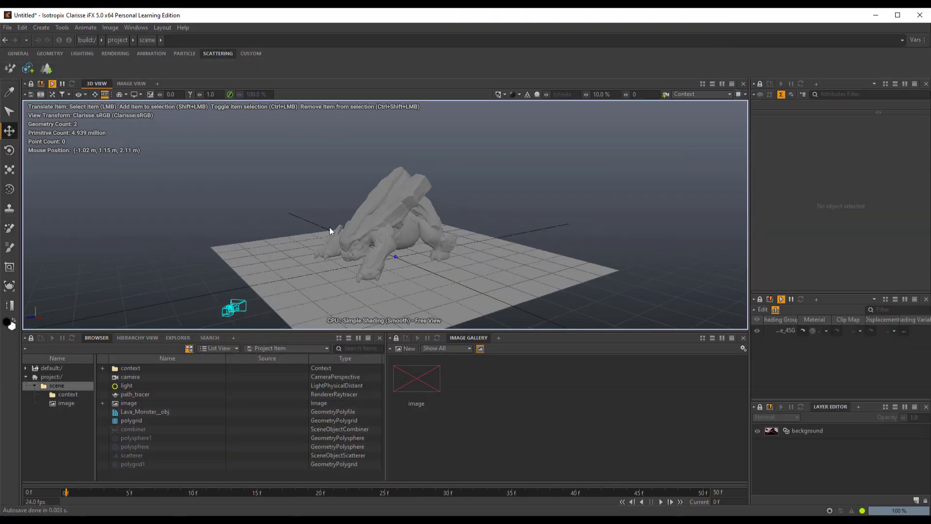
pyautogui.click(386, 217)
pyautogui.scroll(3, 386, 217)
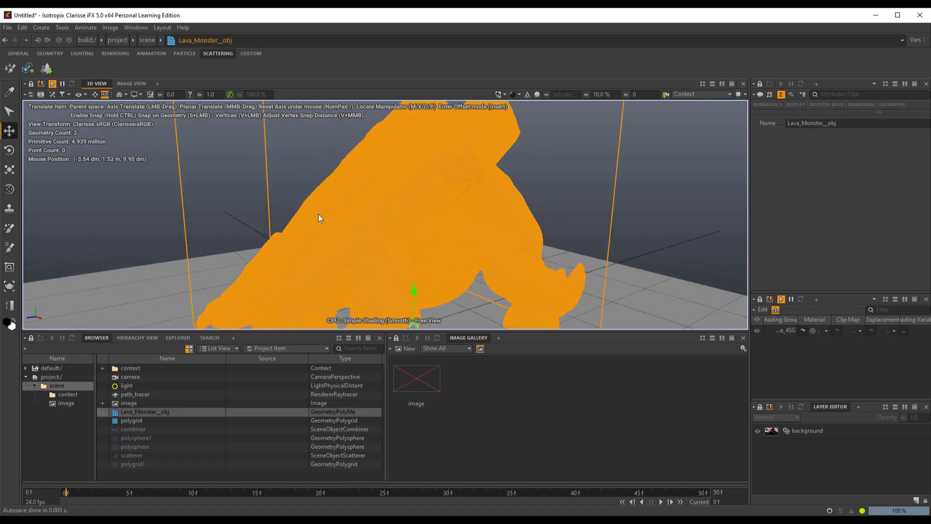
pyautogui.scroll(3, 330, 215)
pyautogui.keyDown('alt'); pyautogui.moveTo(408, 209); pyautogui.dragTo(490, 199); pyautogui.keyUp('alt')
pyautogui.click(502, 176)
pyautogui.keyDown('alt'); pyautogui.moveTo(412, 238); pyautogui.dragTo(391, 234); pyautogui.keyUp('alt')
pyautogui.click(51, 54)
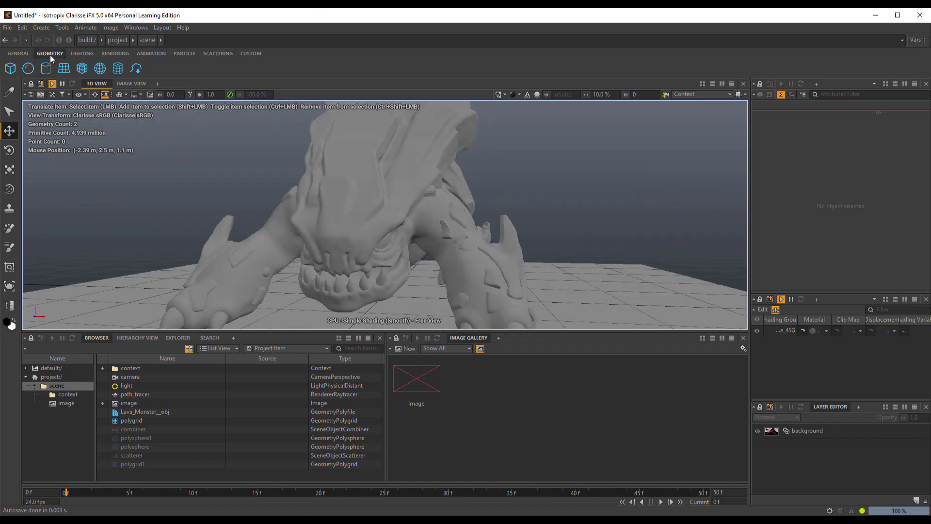
# Step: Select the Ref_Lights_Morning reference in the city project and browse the contexts inside Layout
pyautogui.click(77, 440)
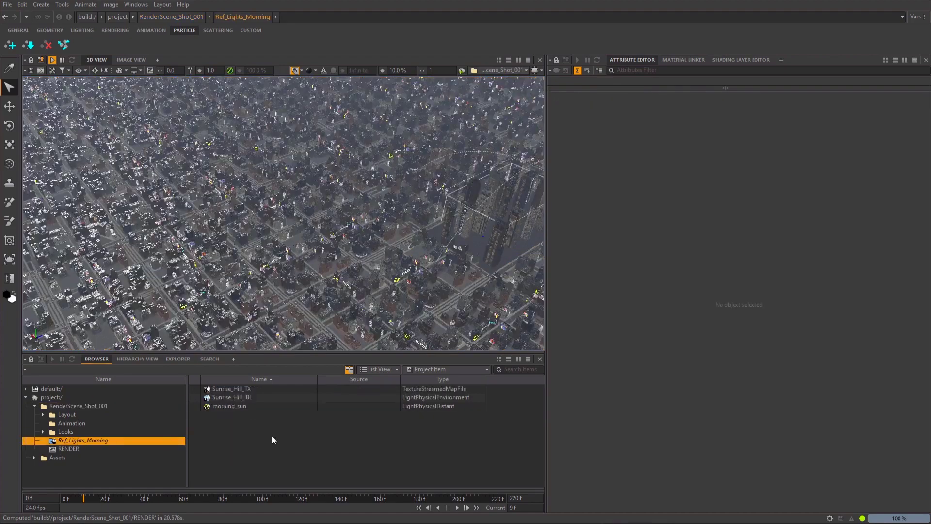
pyautogui.click(43, 414)
pyautogui.scroll(-1, 103, 412)
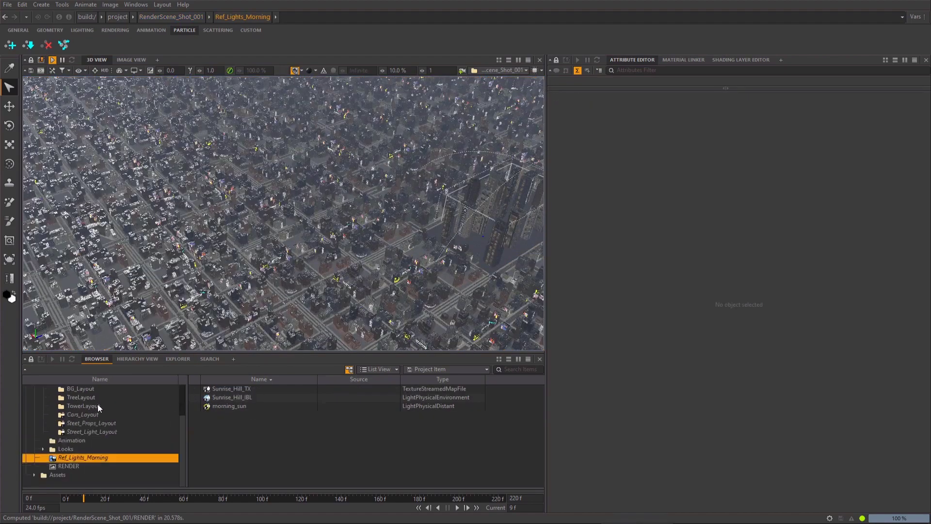
pyautogui.scroll(1, 87, 399)
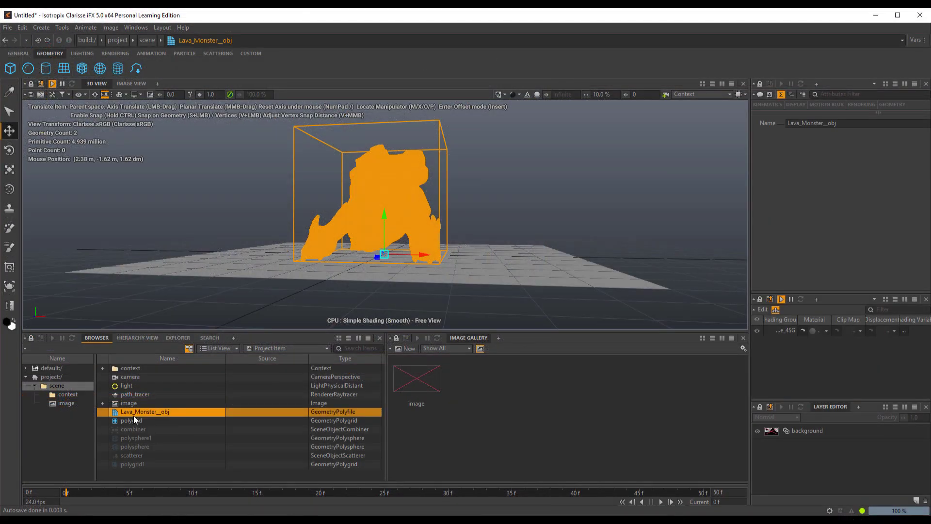
# Step: Show the motion blur, rendering, geometry and display attributes of Lava_Monster__obj and turn off its Display Visible option
pyautogui.click(827, 105)
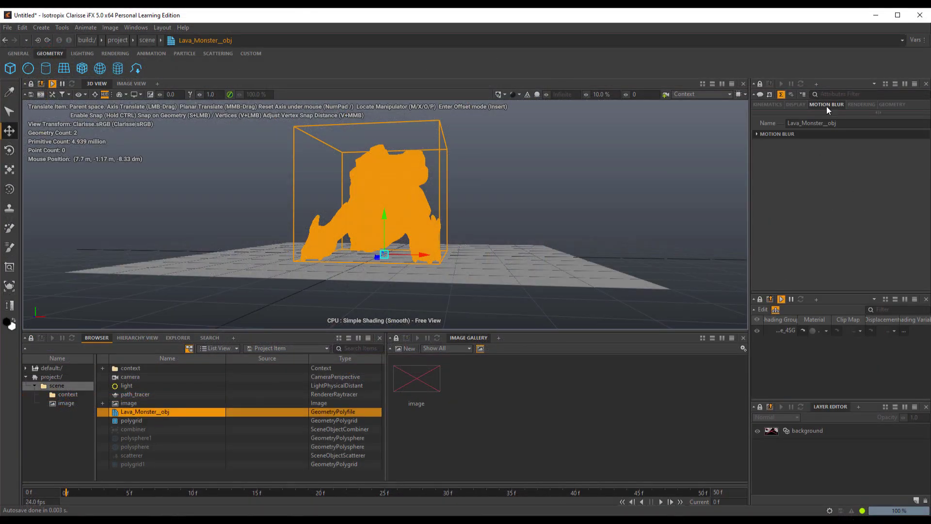
pyautogui.click(862, 104)
pyautogui.click(893, 105)
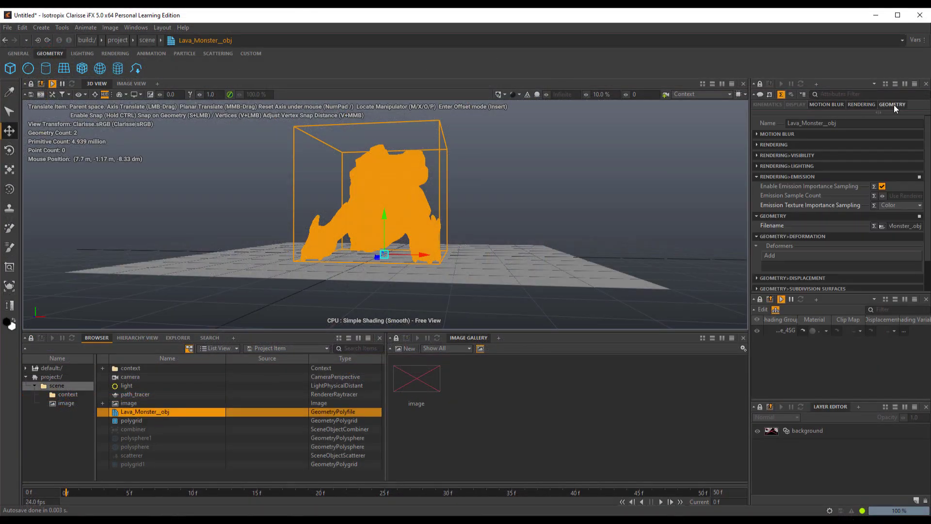
pyautogui.click(792, 105)
pyautogui.click(882, 143)
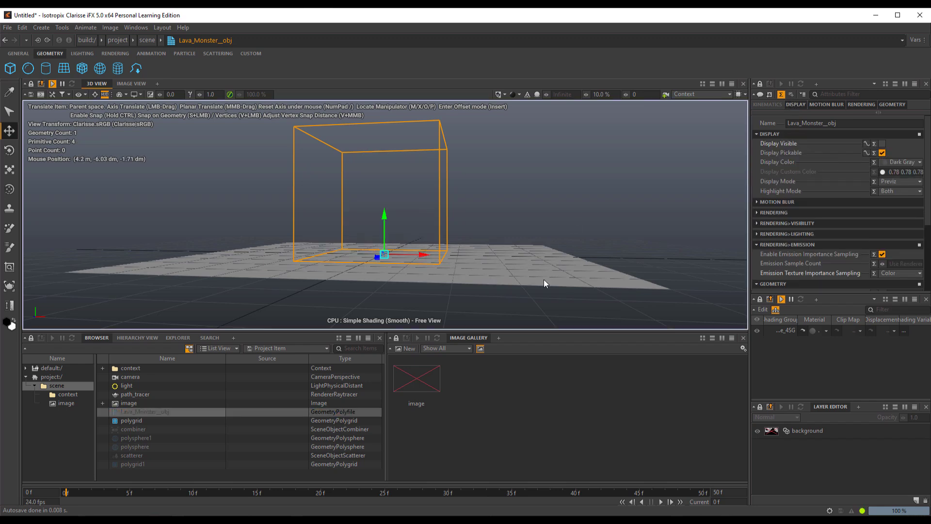
# Step: Hide the ground grid polygrid and make polygrid1 visible
pyautogui.click(545, 284)
pyautogui.click(883, 143)
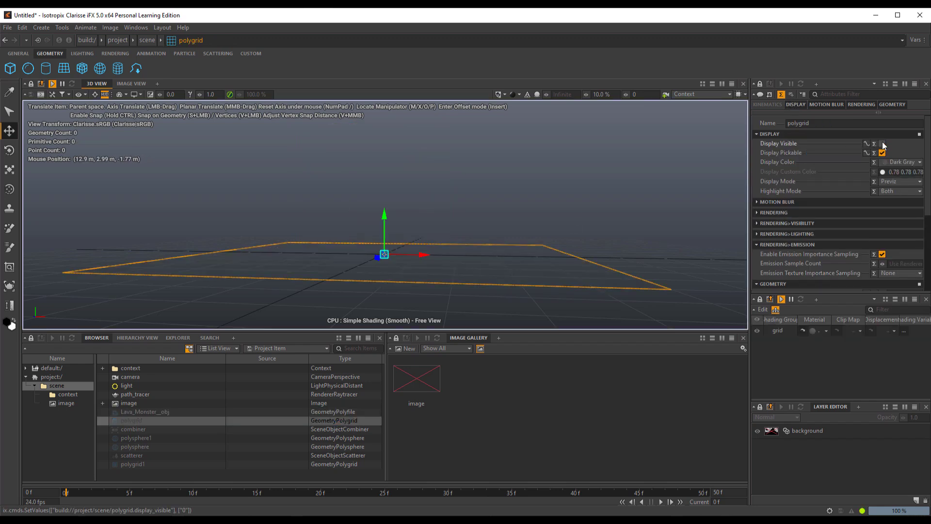
pyautogui.click(135, 463)
pyautogui.click(882, 143)
# Step: Turn on Display Visible for the scatterer and view the scattered monsters from different angles
pyautogui.click(158, 455)
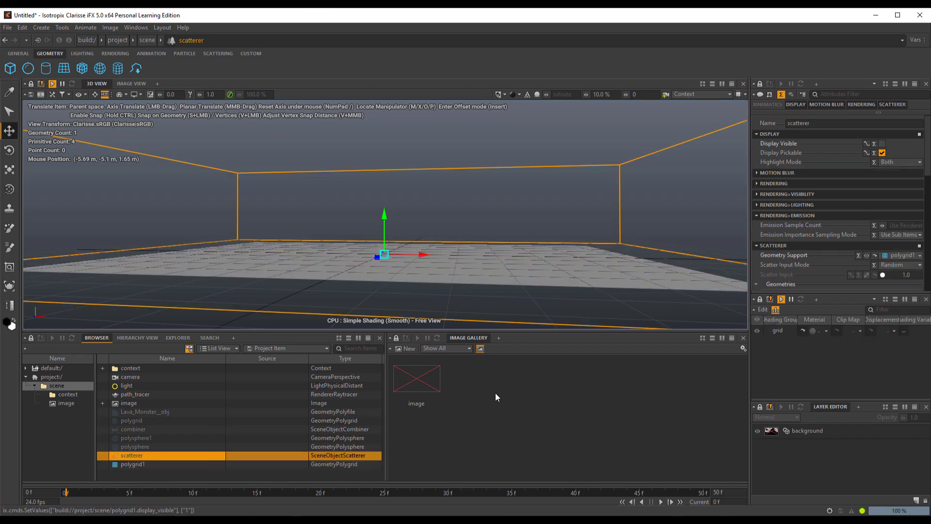
pyautogui.click(882, 144)
pyautogui.keyDown('alt'); pyautogui.moveTo(581, 222); pyautogui.dragTo(649, 262); pyautogui.keyUp('alt')
pyautogui.keyDown('alt'); pyautogui.moveTo(650, 262); pyautogui.dragTo(442, 232, button='right'); pyautogui.keyUp('alt')
pyautogui.click(549, 271)
pyautogui.keyDown('alt'); pyautogui.moveTo(549, 272); pyautogui.dragTo(394, 257); pyautogui.keyUp('alt')
pyautogui.scroll(10, 394, 260)
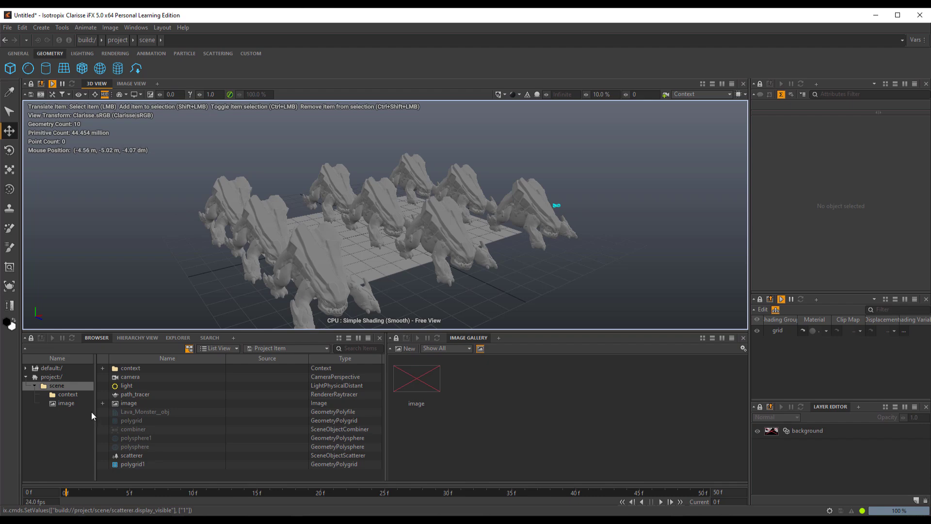
# Step: Set both Spans values of polygrid1 to 20
pyautogui.click(140, 465)
pyautogui.scroll(-5, 497, 250)
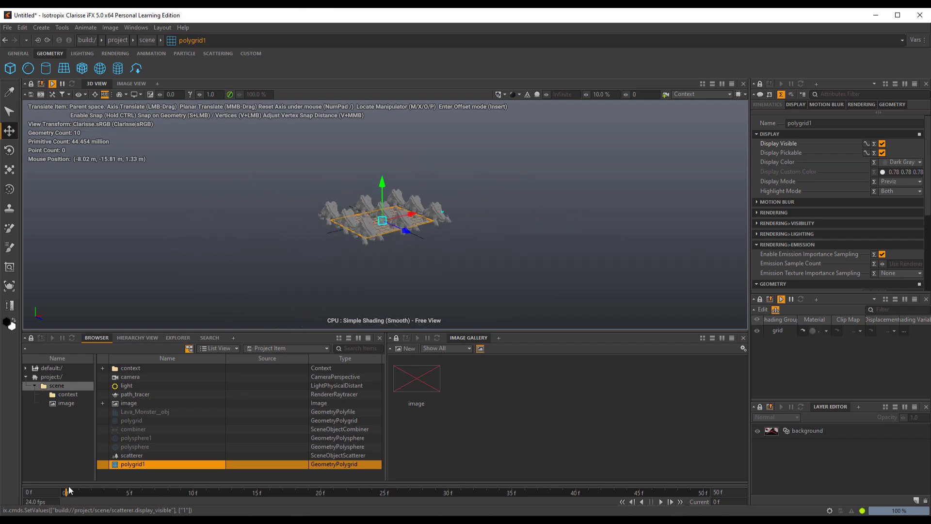
pyautogui.scroll(-3, 849, 219)
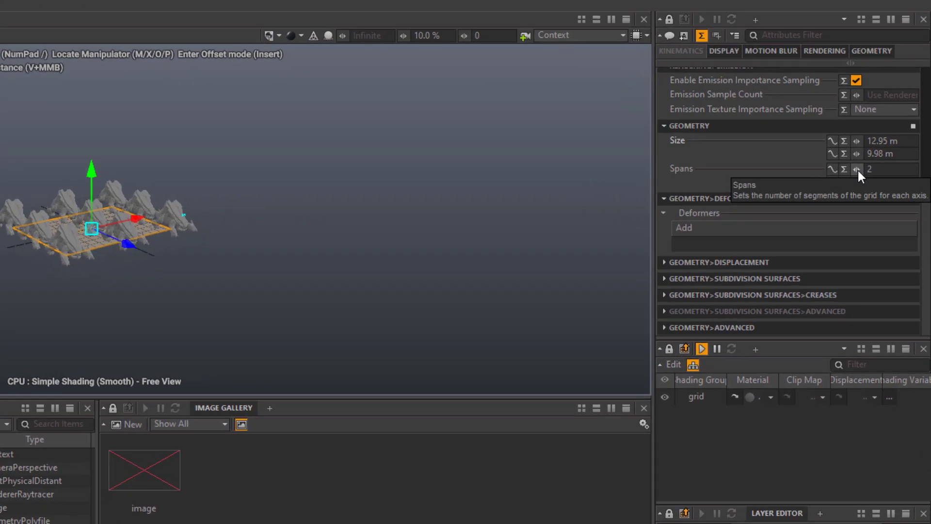
pyautogui.click(897, 182)
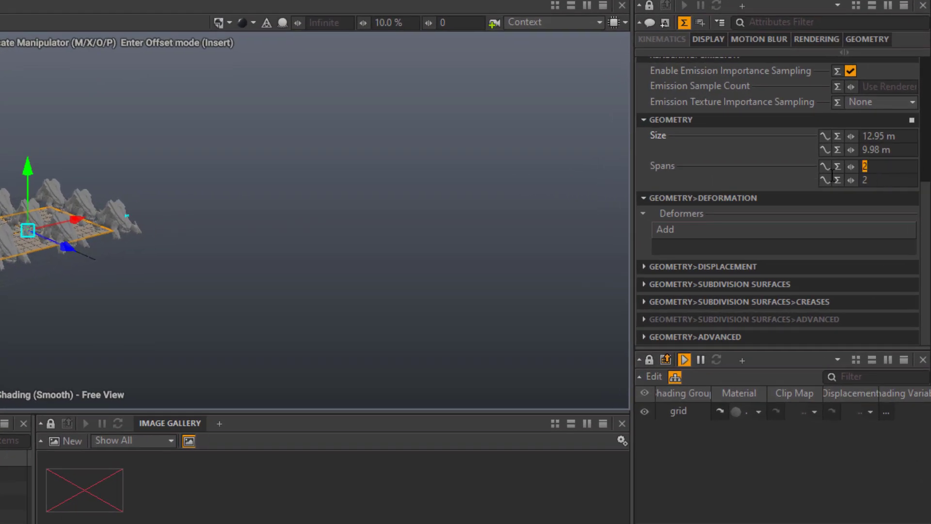
pyautogui.write('20')
pyautogui.moveTo(885, 182); pyautogui.dragTo(832, 187)
pyautogui.write('20')
pyautogui.click(887, 166)
# Step: Set the size of polygrid1 to 100 m by 100 m and inspect the enlarged monster array
pyautogui.moveTo(904, 136); pyautogui.dragTo(758, 134)
pyautogui.write('100')
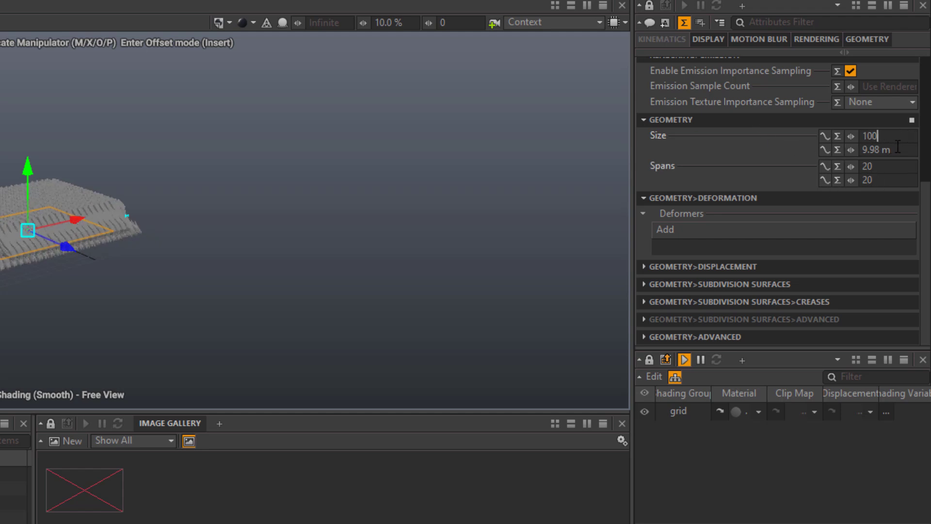
pyautogui.press('Tab')
pyautogui.write('100')
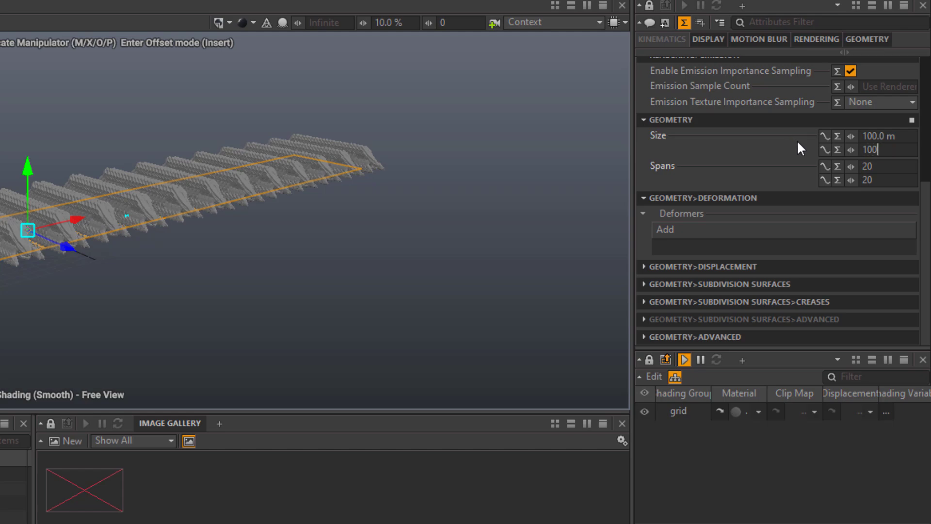
pyautogui.press('Tab')
pyautogui.moveTo(144, 215)
pyautogui.keyDown('alt'); pyautogui.mouseDown(button='right')
pyautogui.moveTo(227, 223)
pyautogui.moveTo(157, 225)
pyautogui.mouseUp(button='right'); pyautogui.keyUp('alt')
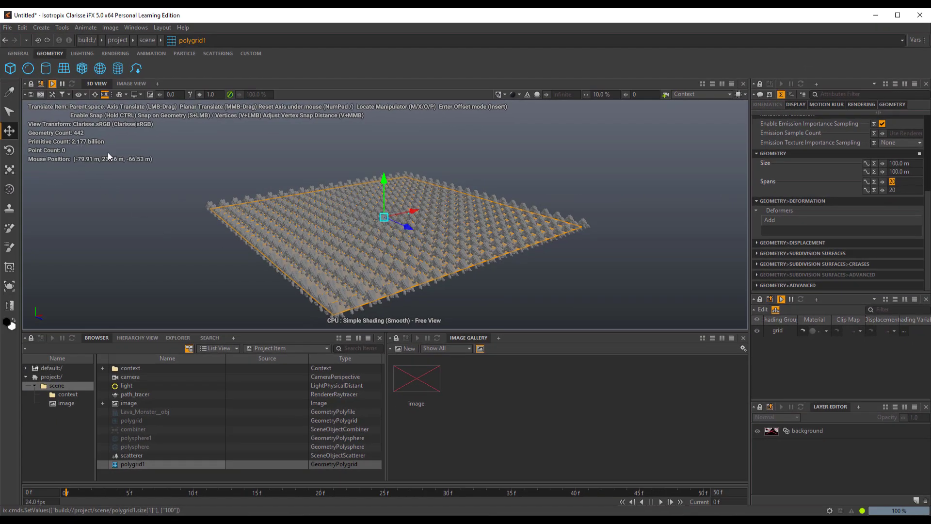
pyautogui.scroll(5, 326, 223)
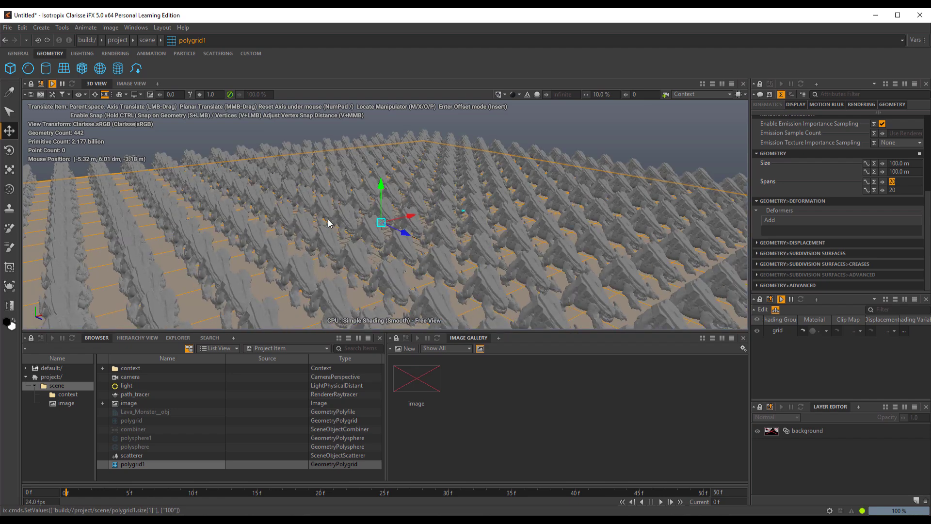
pyautogui.scroll(2, 329, 223)
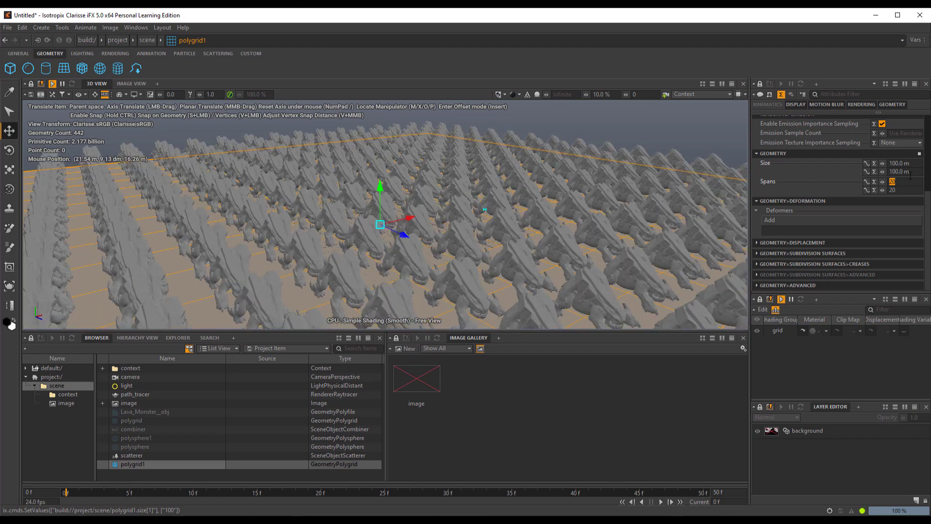
# Step: Set both Spans values of polygrid1 to 30 and inspect the denser monster array up close
pyautogui.write('30')
pyautogui.press('Tab')
pyautogui.write('30')
pyautogui.press('Tab')
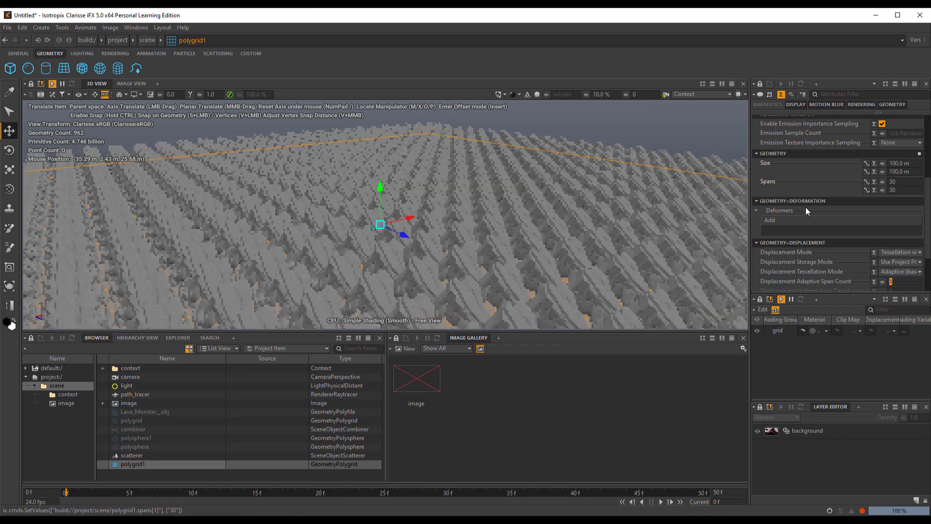
pyautogui.scroll(-3, 425, 211)
pyautogui.scroll(6, 424, 211)
pyautogui.scroll(2, 425, 211)
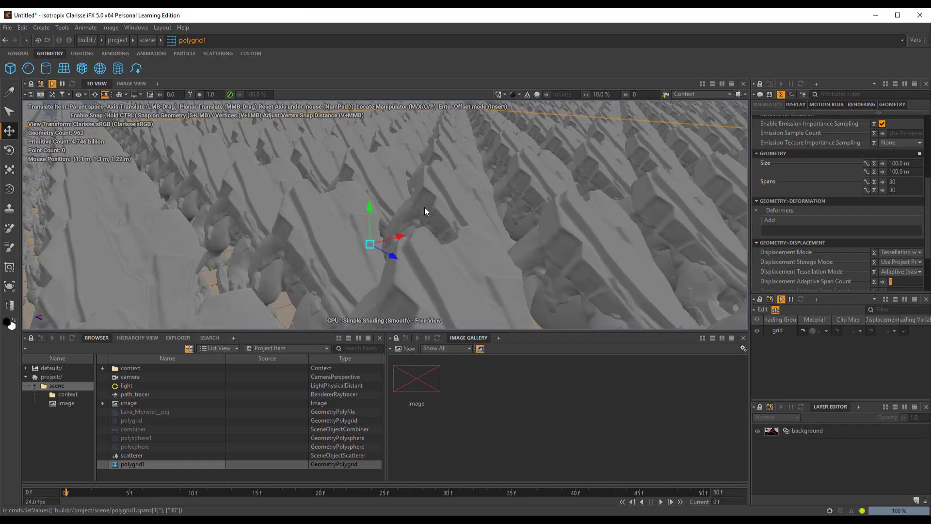
pyautogui.scroll(-4, 425, 211)
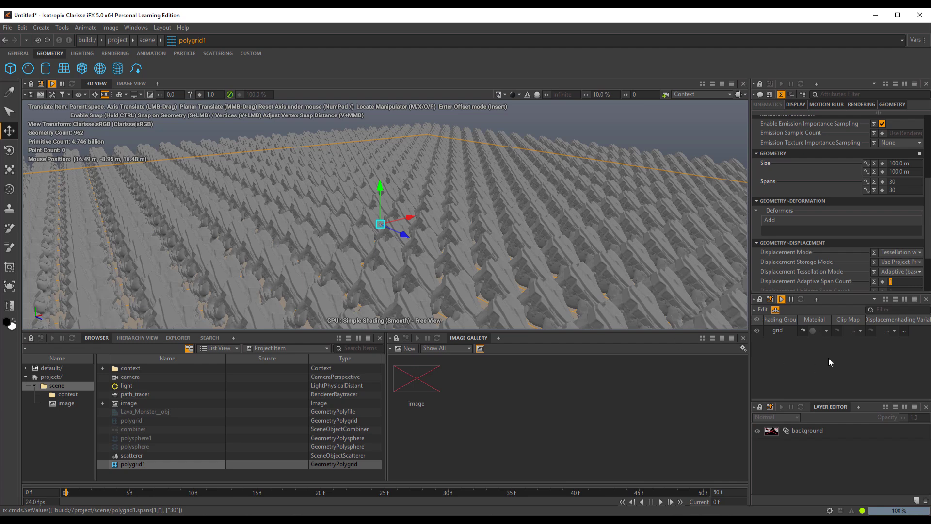
# Step: Enlarge the Attribute Editor's height and look through the attributes of polygrid1
pyautogui.moveTo(822, 292); pyautogui.dragTo(837, 375)
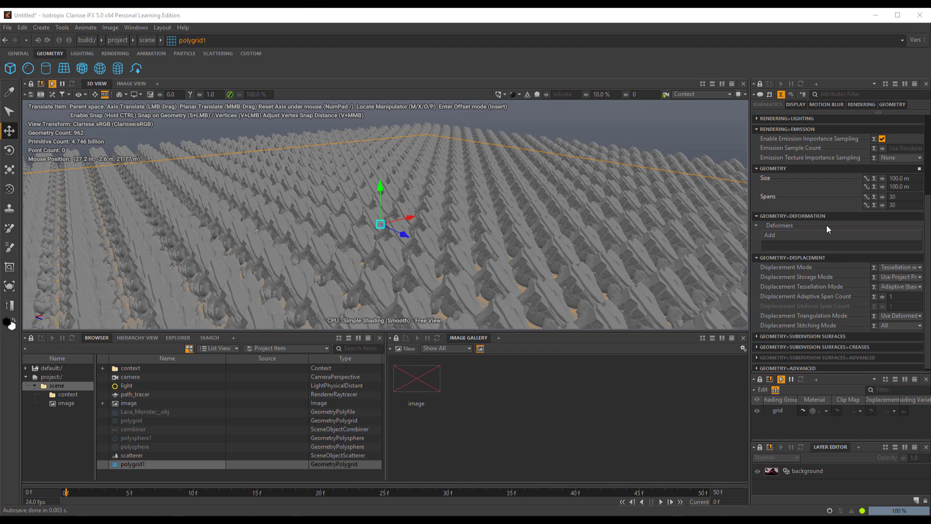
pyautogui.scroll(-1, 826, 225)
pyautogui.scroll(5, 826, 225)
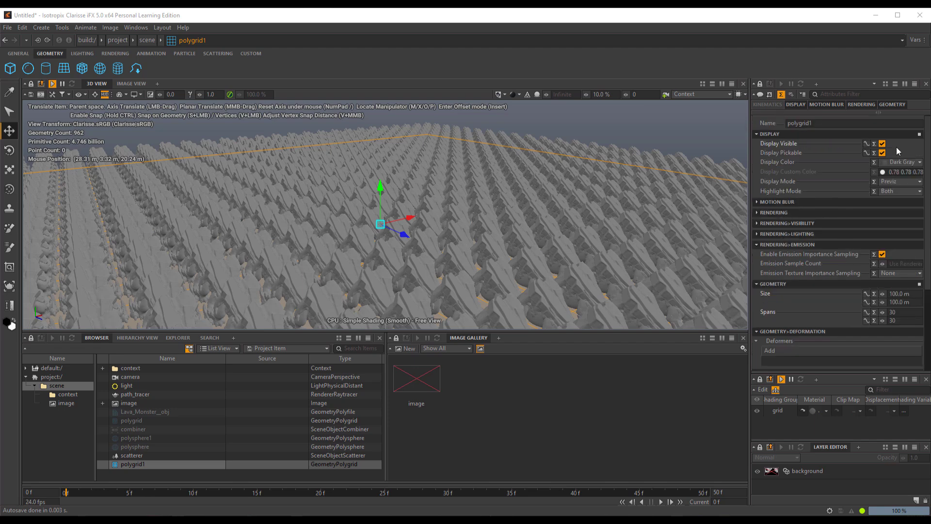
# Step: Reduce the shown attribute groups of polygrid1 to Display only and turn off its Display Visible option
pyautogui.click(769, 105)
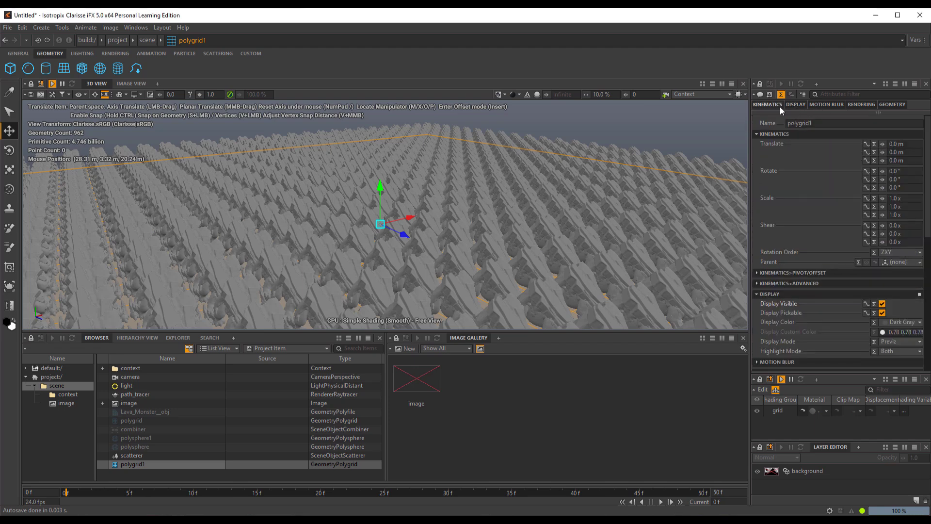
pyautogui.click(795, 105)
pyautogui.click(861, 105)
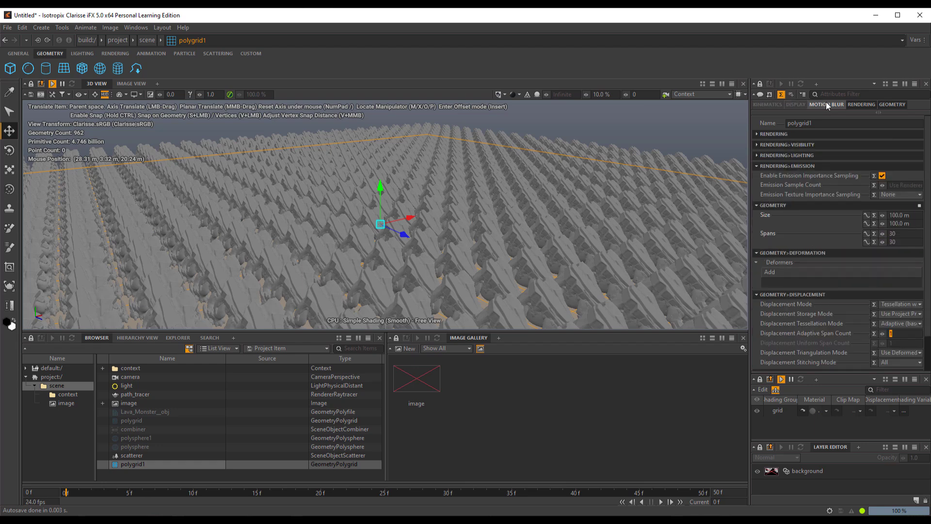
pyautogui.click(895, 105)
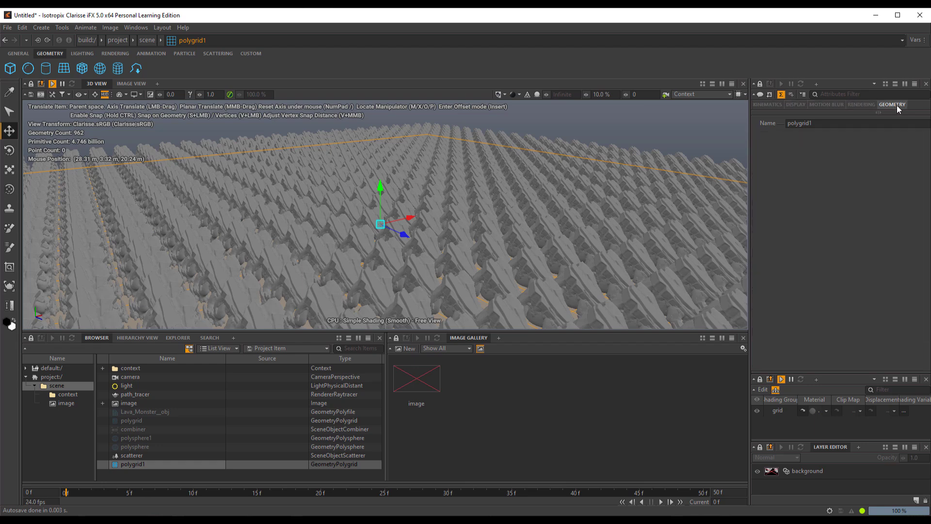
pyautogui.click(796, 105)
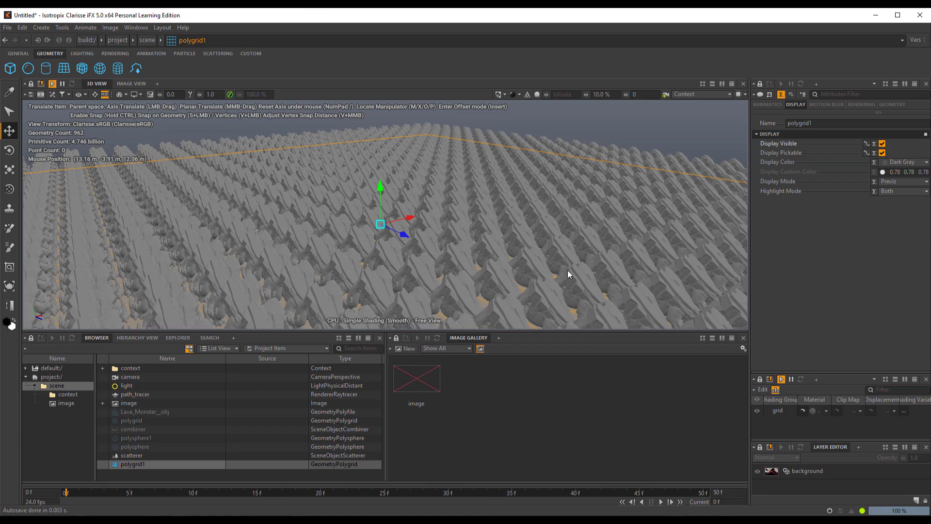
pyautogui.click(882, 143)
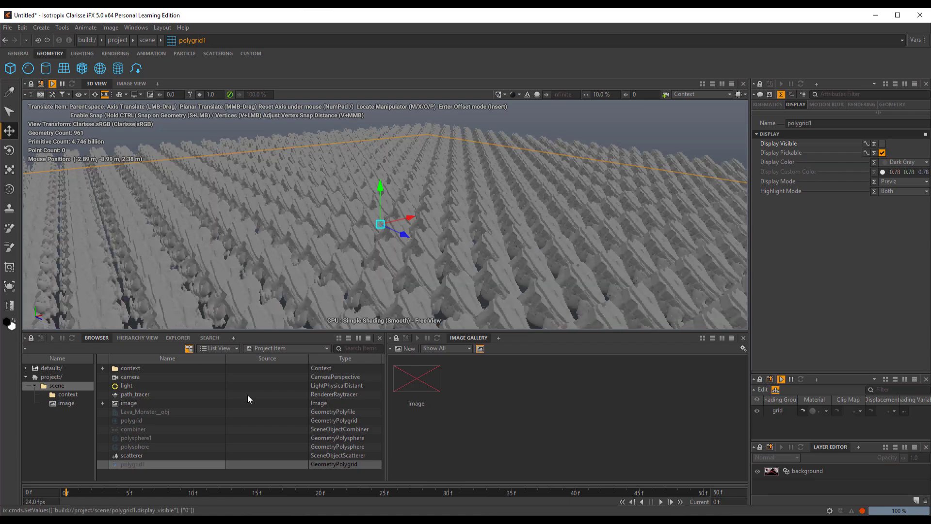
# Step: Turn off Display Visible for the scatterer and show only its Display attributes
pyautogui.click(126, 457)
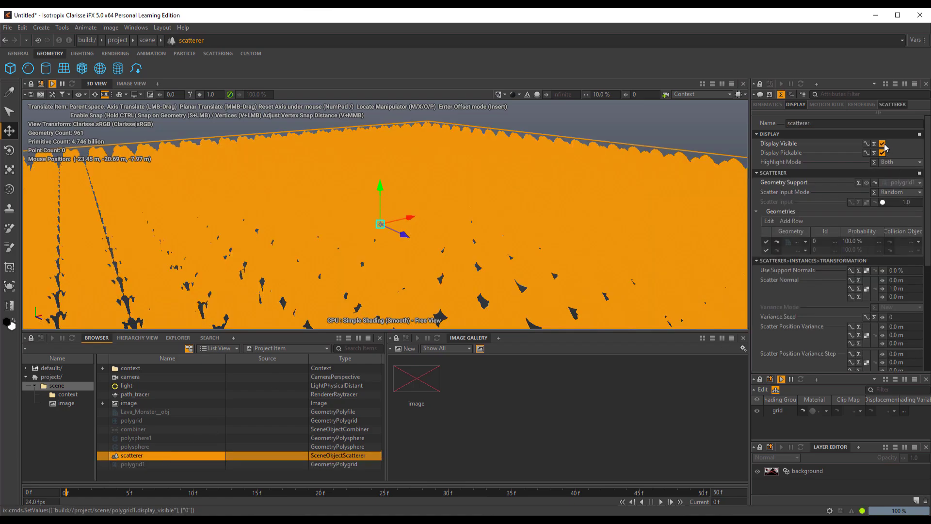
pyautogui.click(882, 144)
pyautogui.scroll(-4, 359, 238)
pyautogui.click(796, 105)
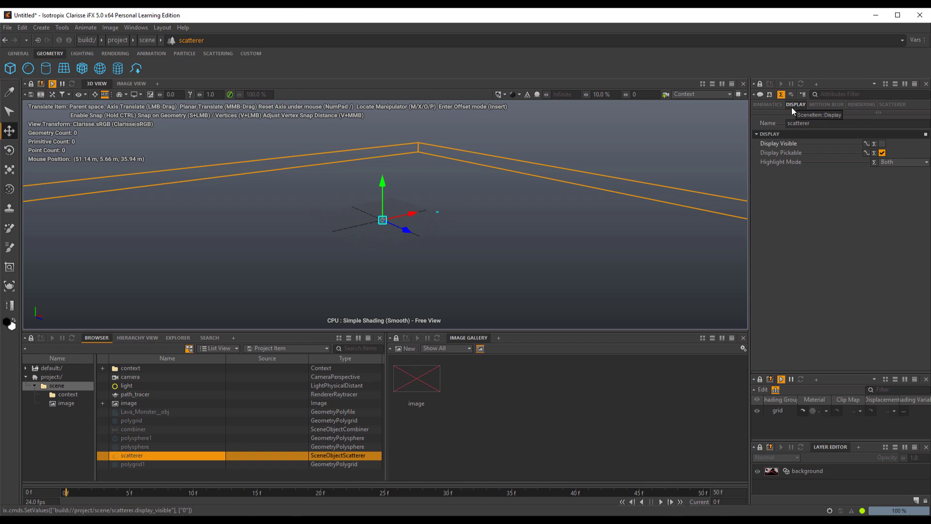
# Step: Turn on Display Visible for Lava_Monster_obj and polygrid and view the monster on its grid from the side
pyautogui.click(141, 411)
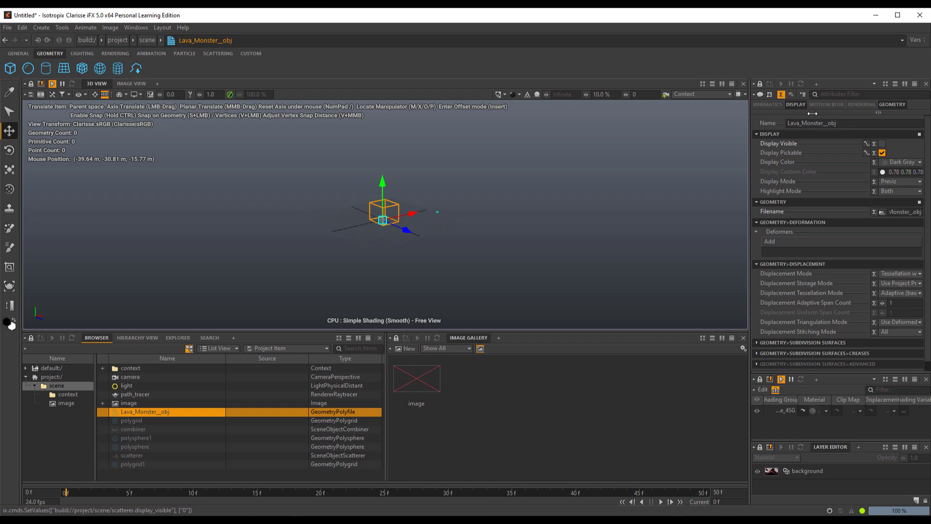
pyautogui.click(882, 143)
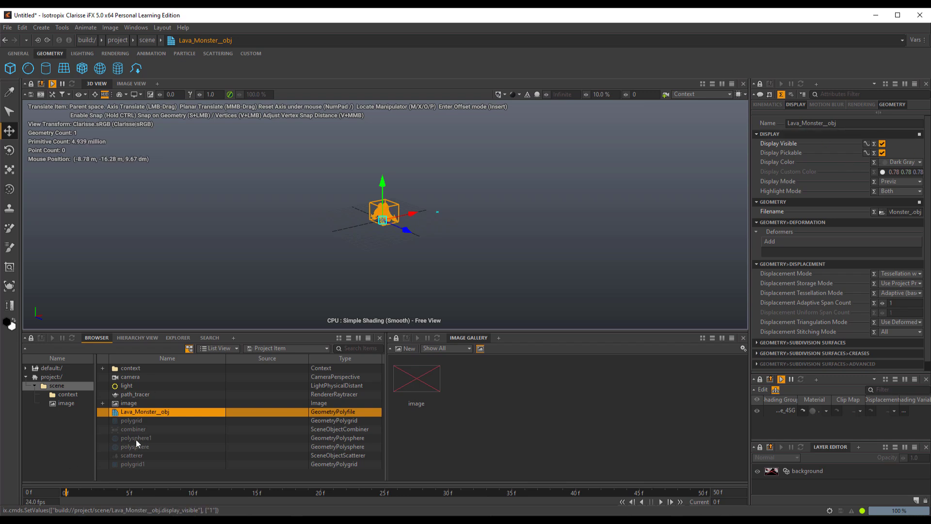
pyautogui.click(139, 420)
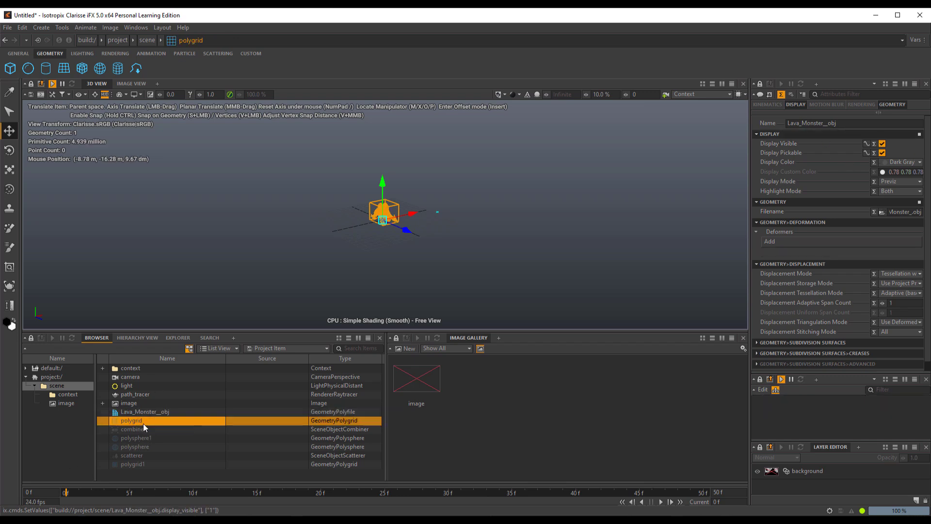
pyautogui.click(882, 144)
pyautogui.scroll(10, 412, 223)
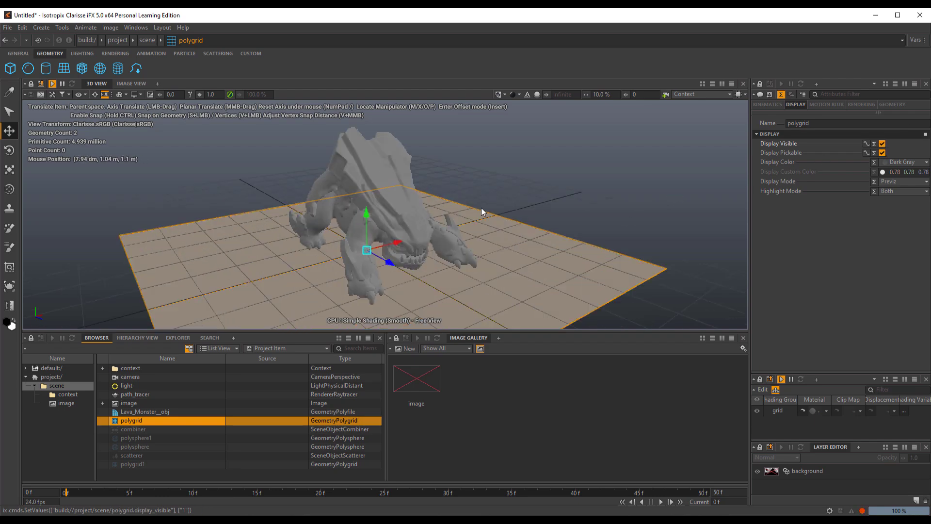
pyautogui.keyDown('alt'); pyautogui.moveTo(635, 223); pyautogui.dragTo(618, 158); pyautogui.keyUp('alt')
pyautogui.click(619, 158)
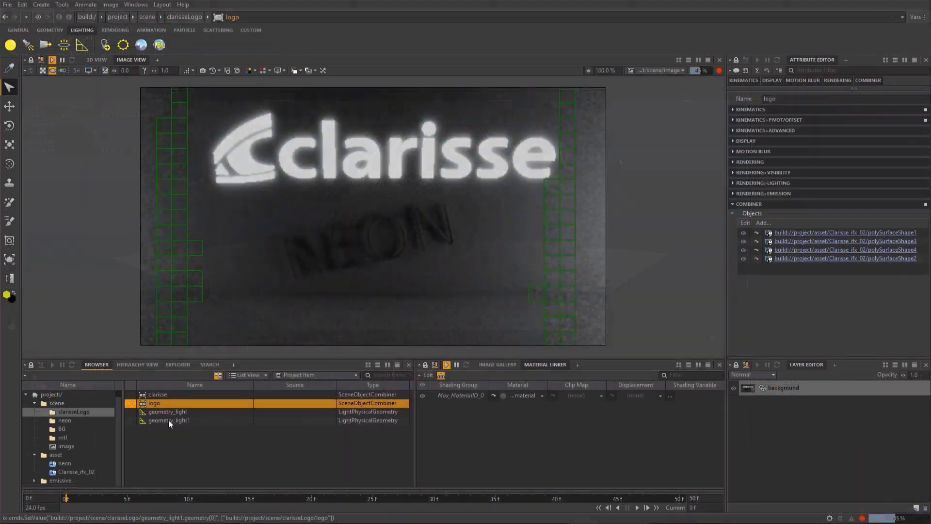
pyautogui.click(168, 420)
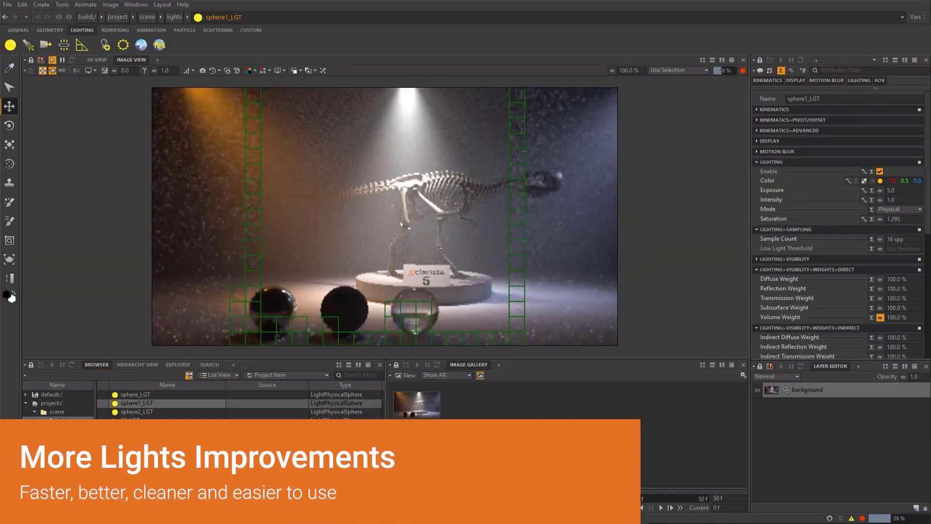
# Step: Set the Saturation of the sphere2_LGT light to 5.0 and its Exposure to 3.225
pyautogui.moveTo(880, 318); pyautogui.dragTo(889, 318)
pyautogui.click(137, 412)
pyautogui.click(881, 181)
pyautogui.click(389, 220)
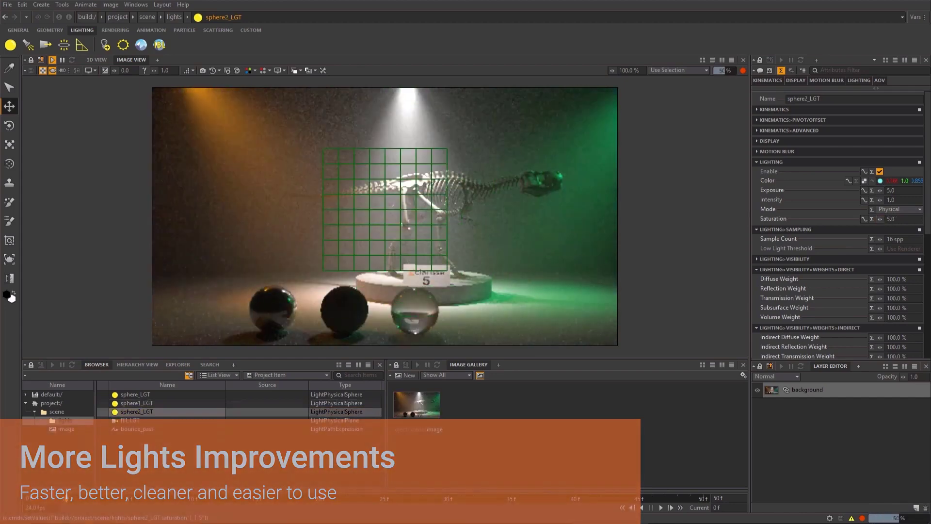
pyautogui.moveTo(880, 190); pyautogui.dragTo(846, 191)
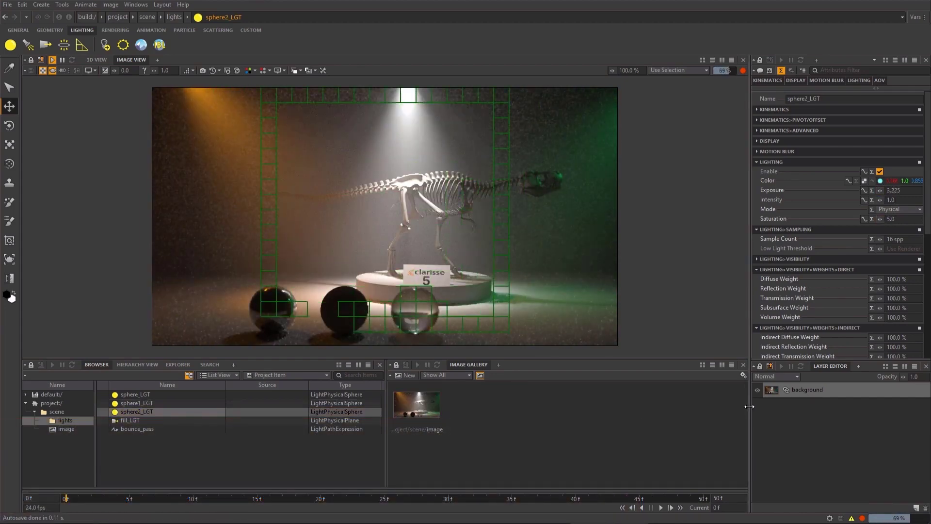
# Step: Toggle Enable Ies off and back on for the sphere_LGT light to compare the rendered lighting
pyautogui.click(136, 395)
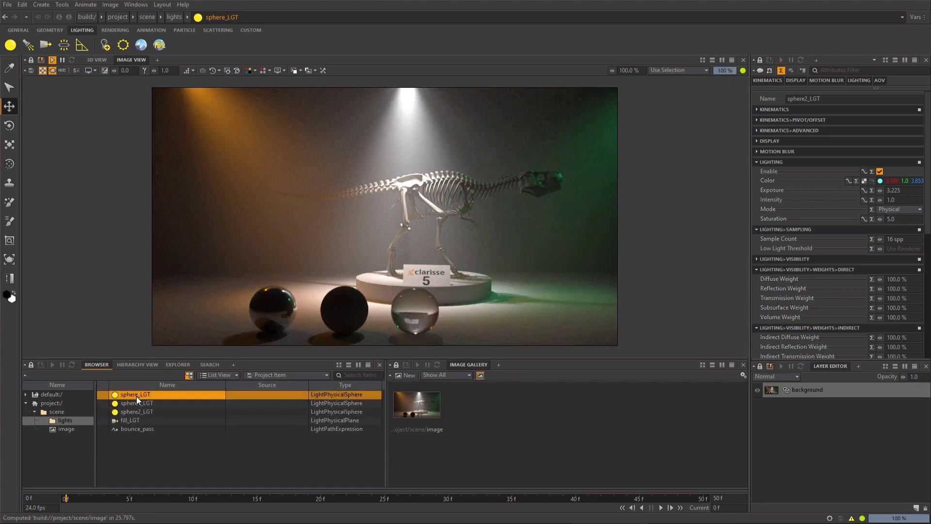
pyautogui.scroll(-5, 884, 304)
pyautogui.click(880, 227)
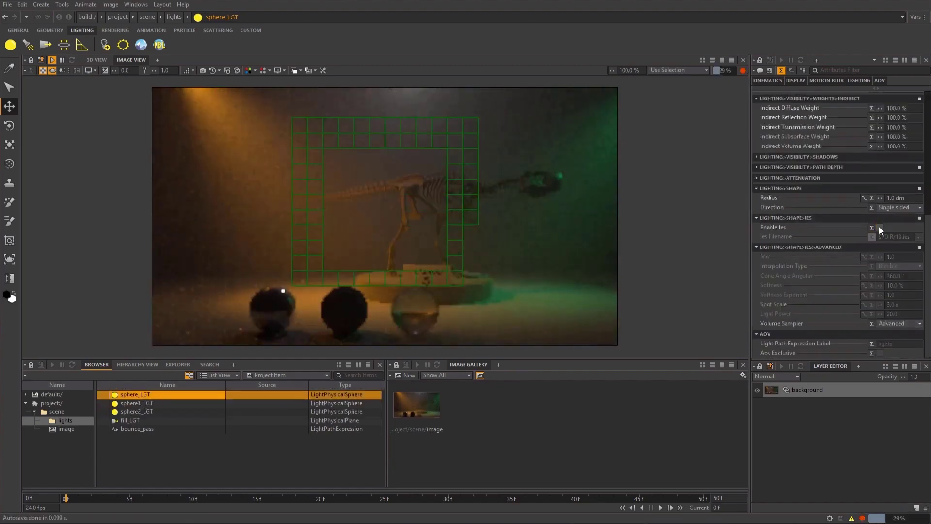
pyautogui.click(880, 227)
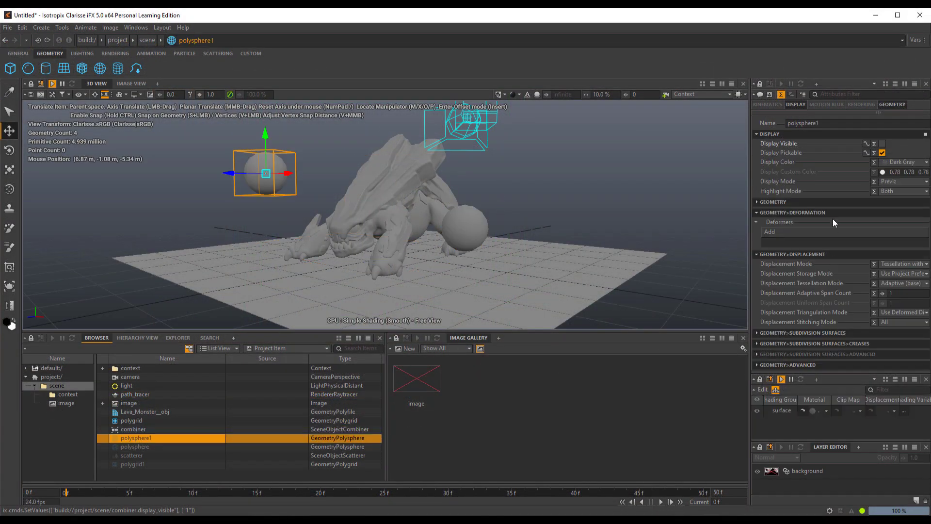
# Step: Turn on Display Visible for polysphere1 and polysphere, and turn it off for the combiner
pyautogui.click(881, 144)
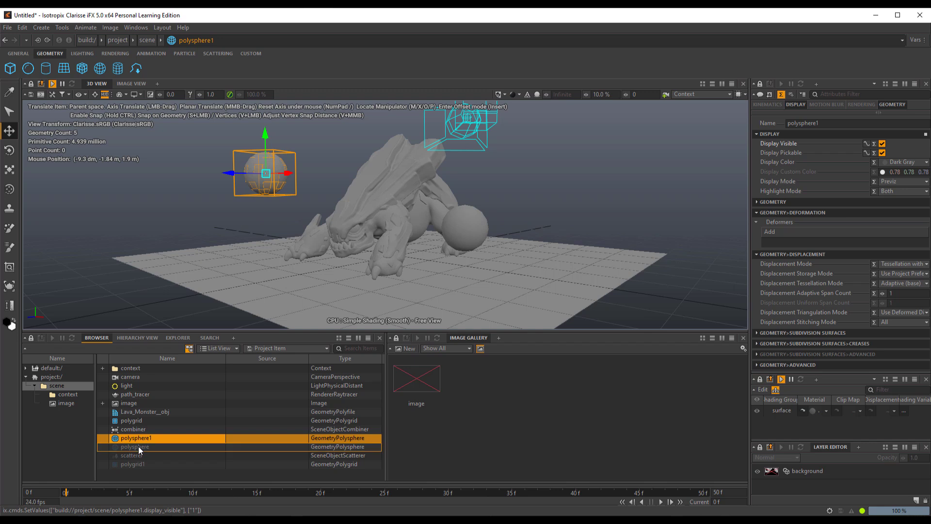
pyautogui.click(138, 446)
pyautogui.click(881, 144)
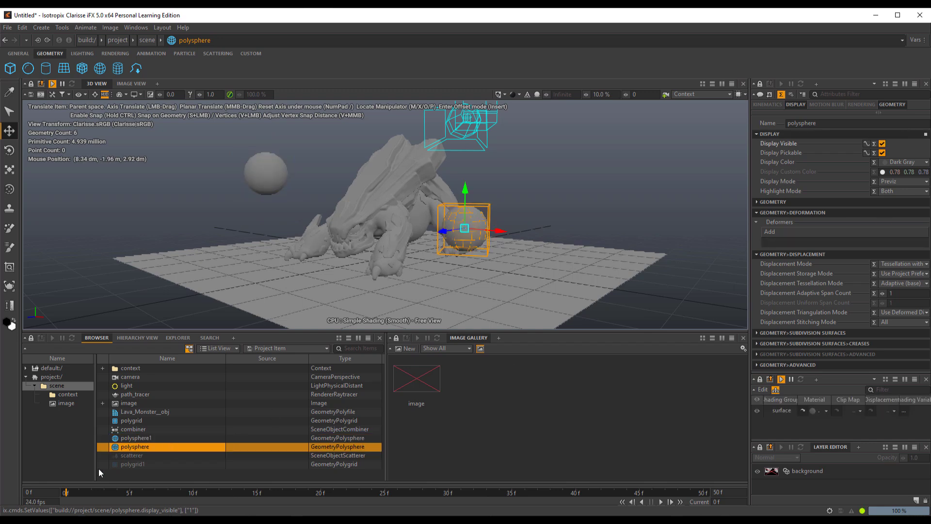
pyautogui.click(129, 430)
pyautogui.click(881, 144)
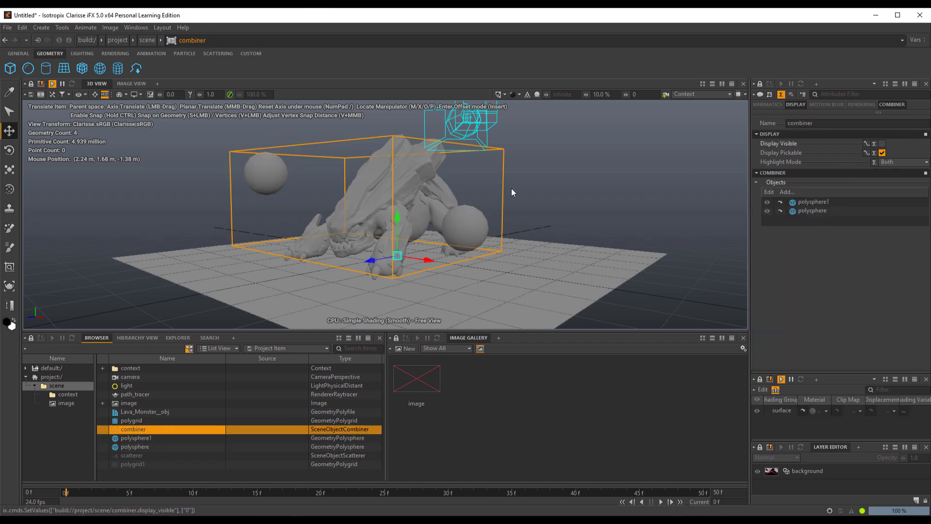
# Step: Select the polysphere beside the monster and create a physical geometry light from it in the rendered image view
pyautogui.click(466, 224)
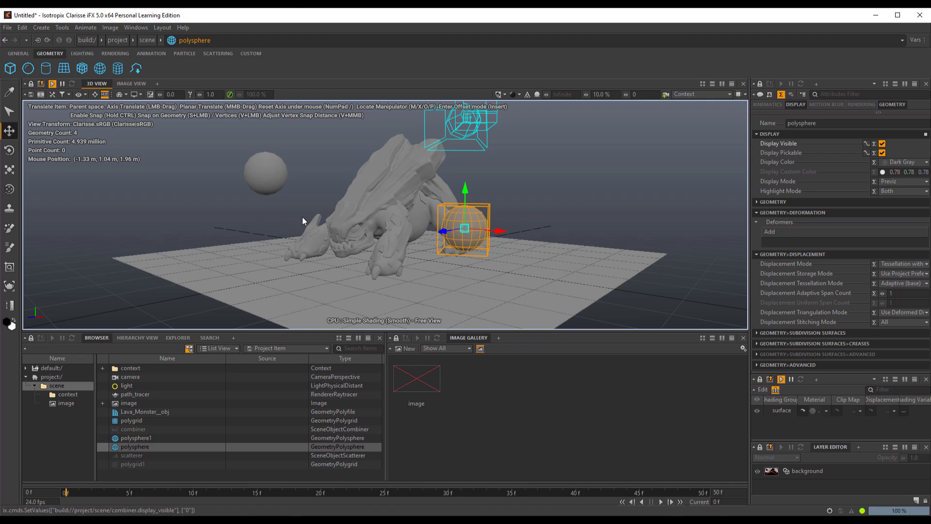
pyautogui.click(132, 83)
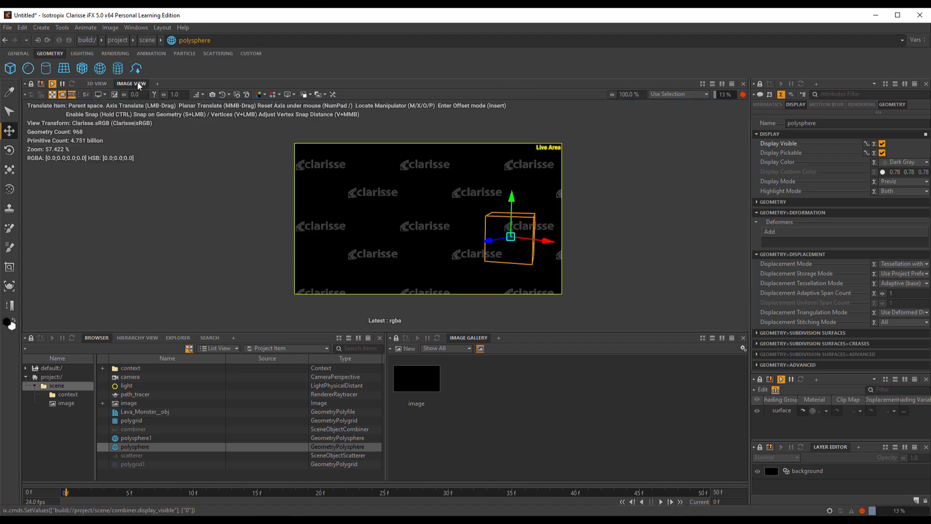
pyautogui.scroll(3, 474, 234)
pyautogui.scroll(-1, 473, 234)
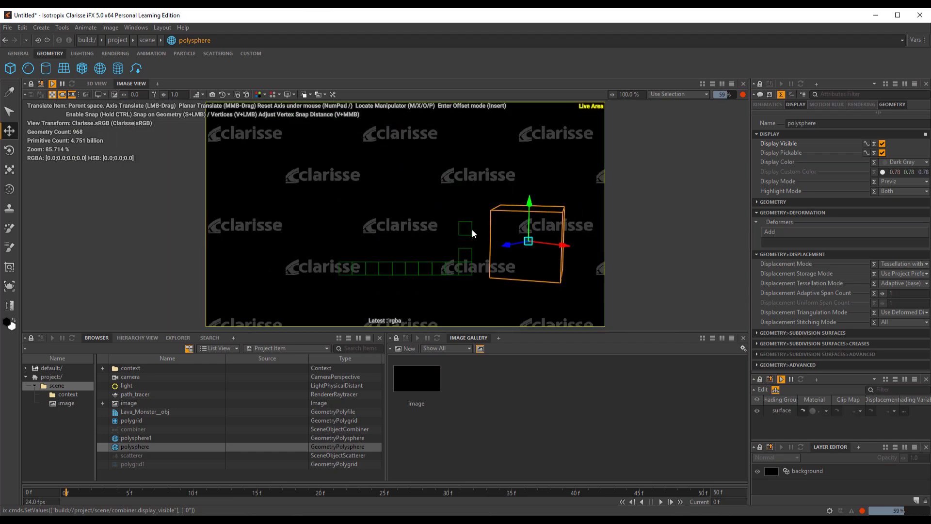
pyautogui.click(86, 55)
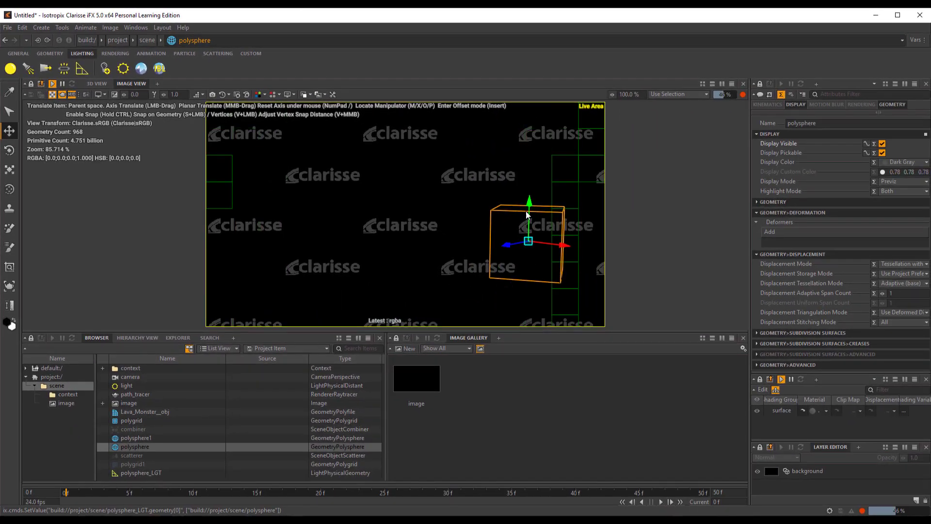
# Step: Examine the lighting attributes of polysphere_LGT, including its Intensity, and view the rendered scene from farther away
pyautogui.click(135, 474)
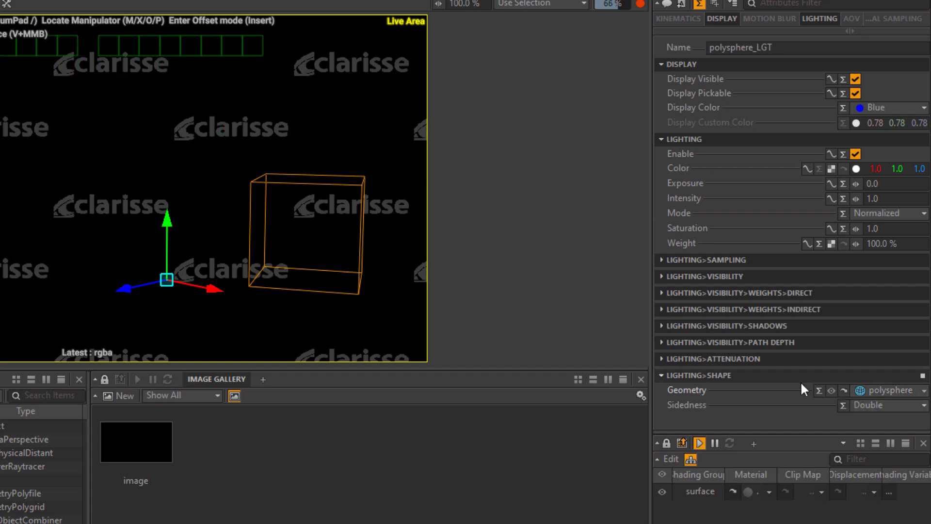
pyautogui.click(799, 203)
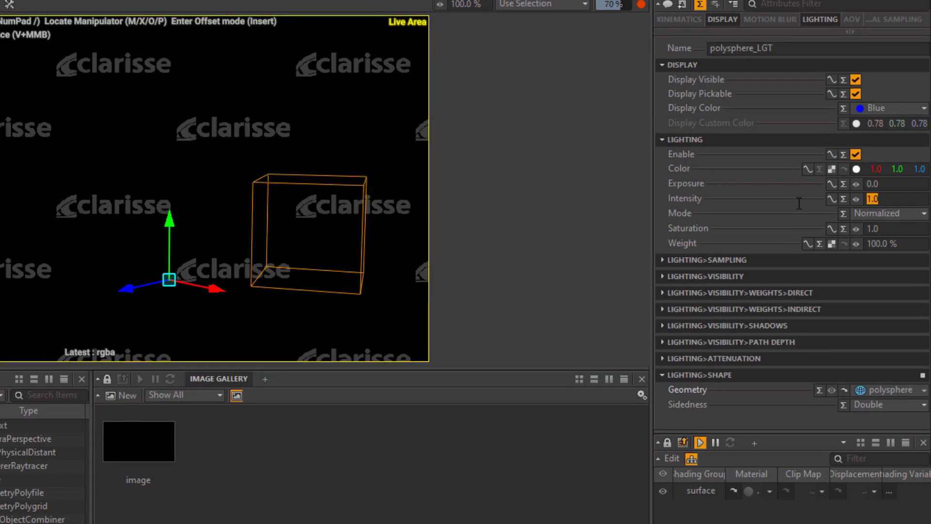
pyautogui.press('Tab')
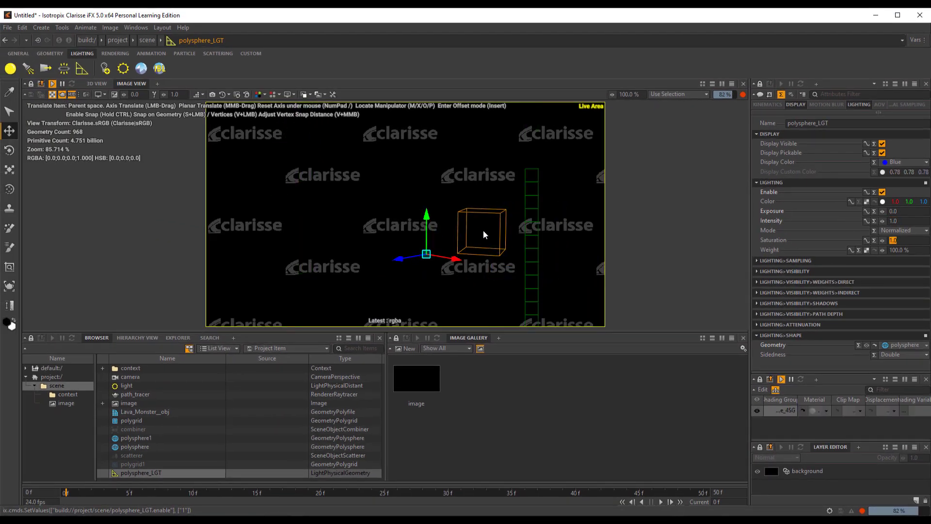
pyautogui.keyDown('alt'); pyautogui.moveTo(504, 281); pyautogui.dragTo(281, 286, button='right'); pyautogui.keyUp('alt')
pyautogui.keyDown('alt'); pyautogui.moveTo(380, 199); pyautogui.dragTo(350, 167); pyautogui.keyUp('alt')
pyautogui.keyDown('alt'); pyautogui.moveTo(325, 243); pyautogui.dragTo(395, 254, button='right'); pyautogui.keyUp('alt')
# Step: Show the scatterer's rendering visibility attributes and turn on Unseen By Renderer and Unseen By Camera
pyautogui.click(121, 453)
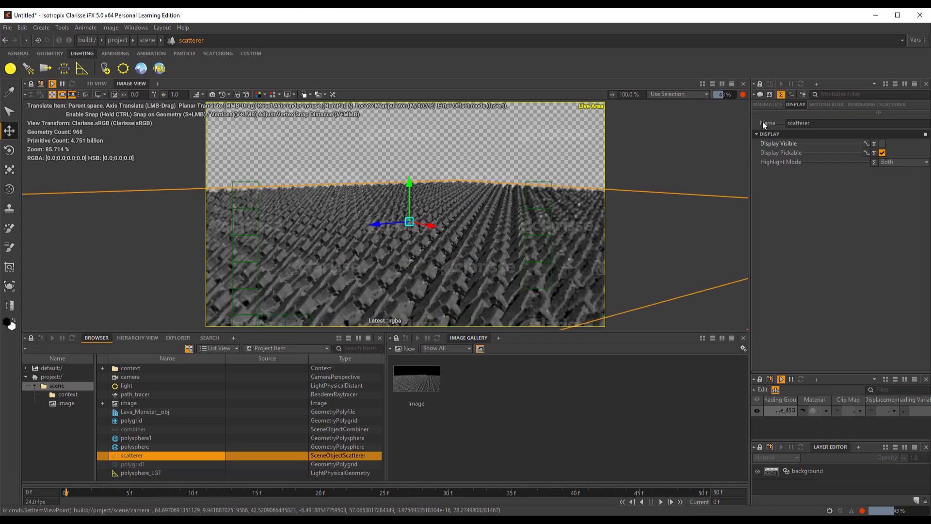
pyautogui.click(866, 106)
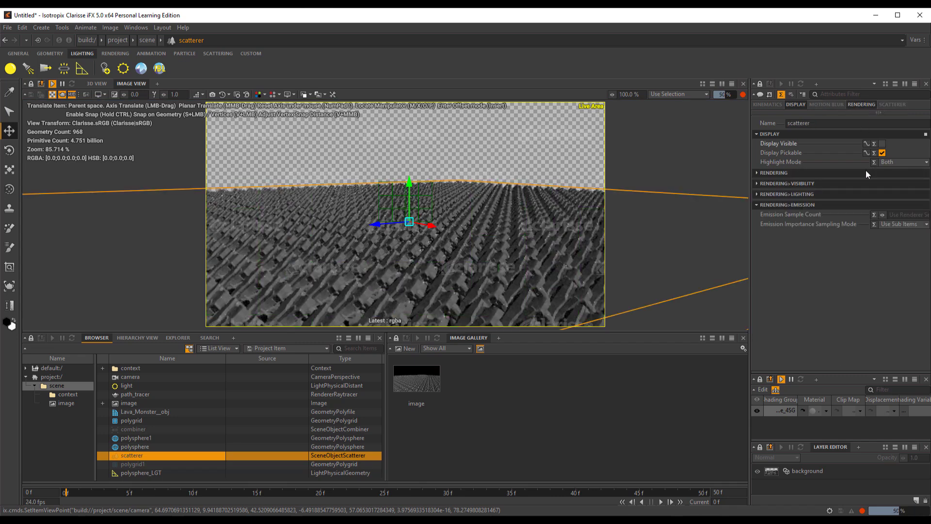
pyautogui.click(774, 173)
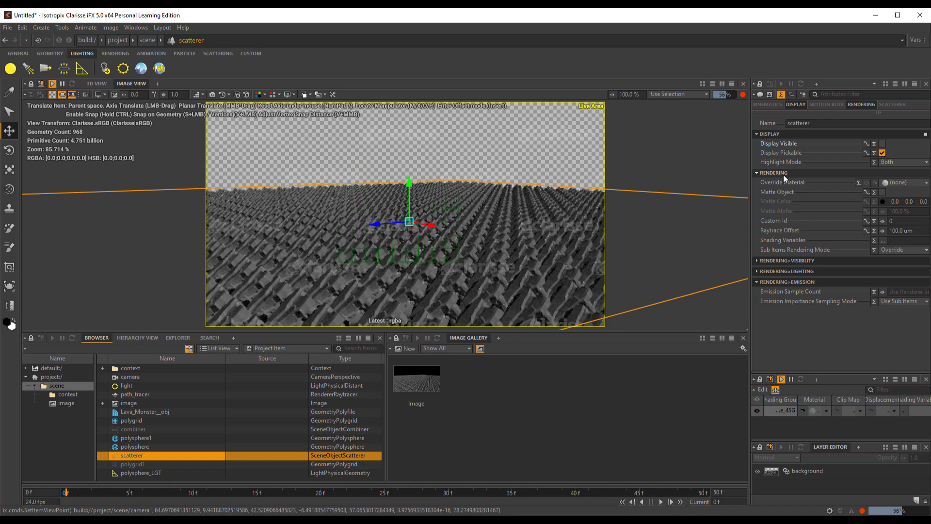
pyautogui.click(783, 174)
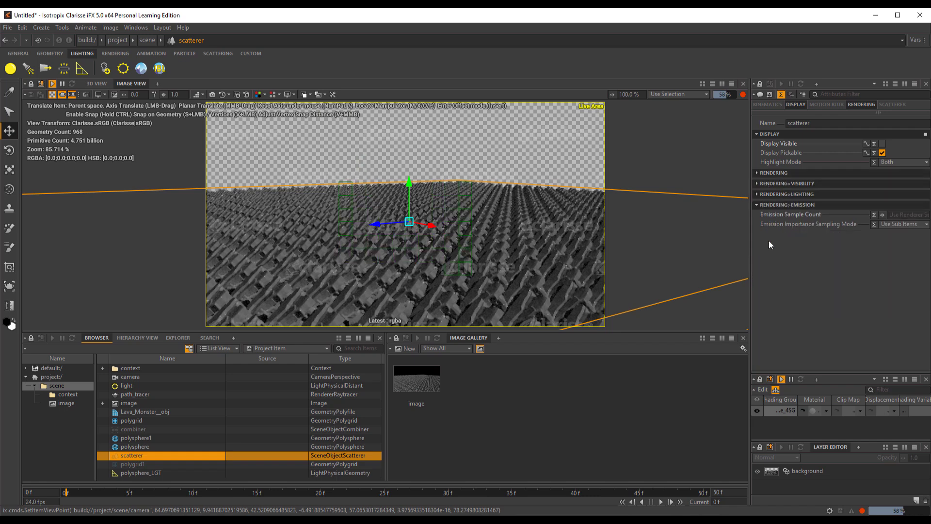
pyautogui.click(769, 185)
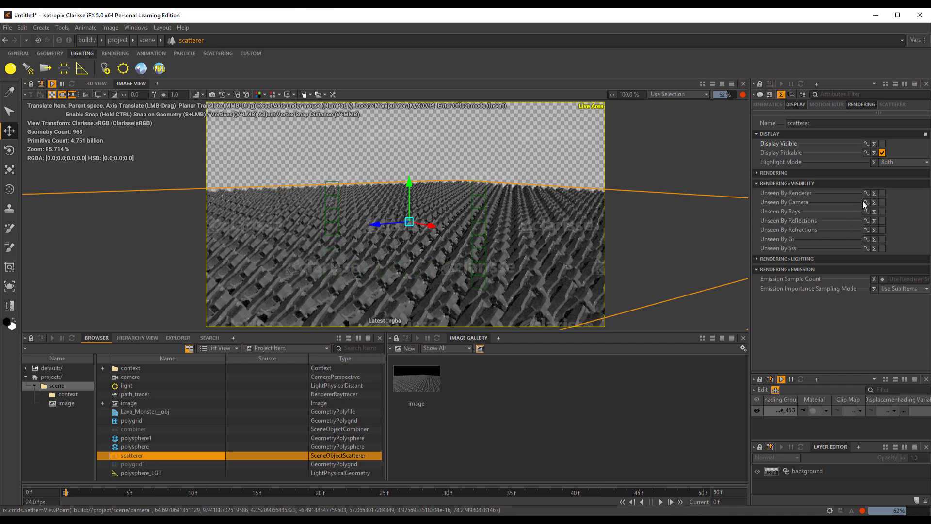
pyautogui.click(882, 194)
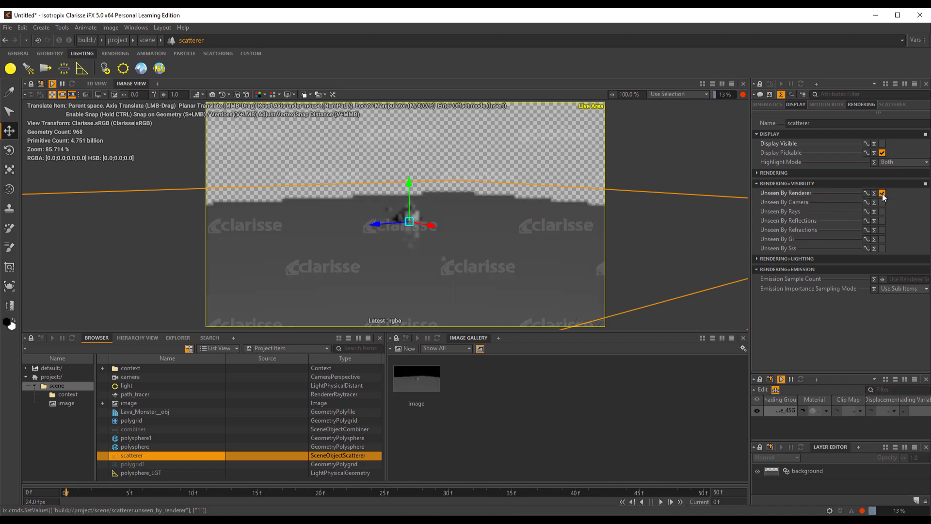
pyautogui.click(882, 203)
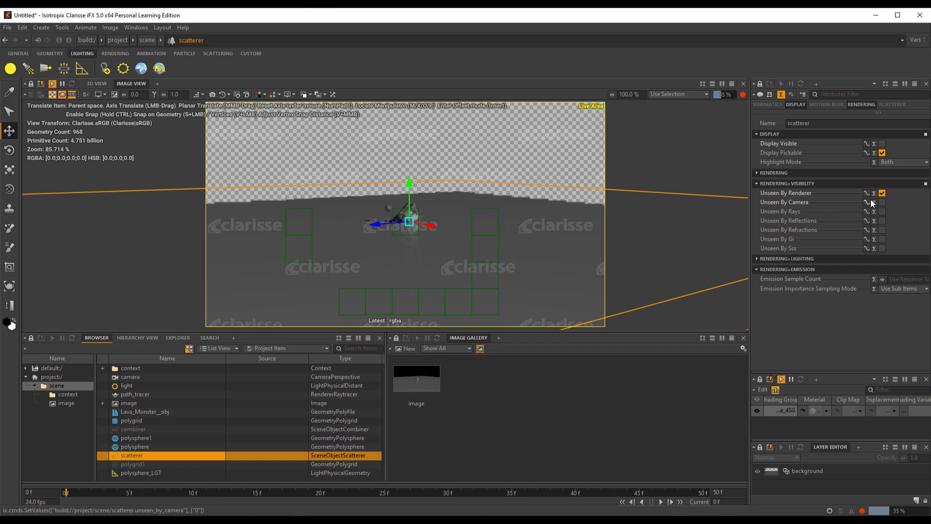
pyautogui.click(882, 203)
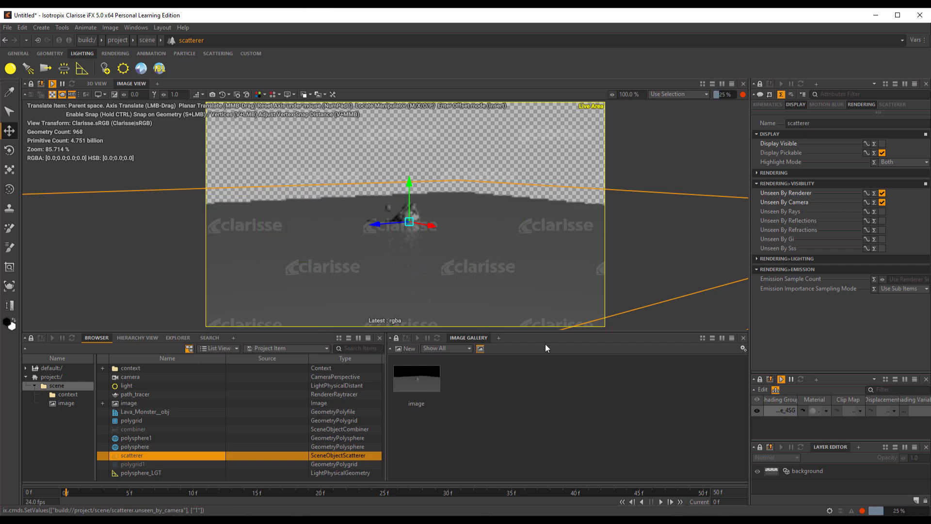
# Step: Turn on Unseen By Renderer and Unseen By Camera for polygrid1
pyautogui.click(135, 465)
pyautogui.click(881, 222)
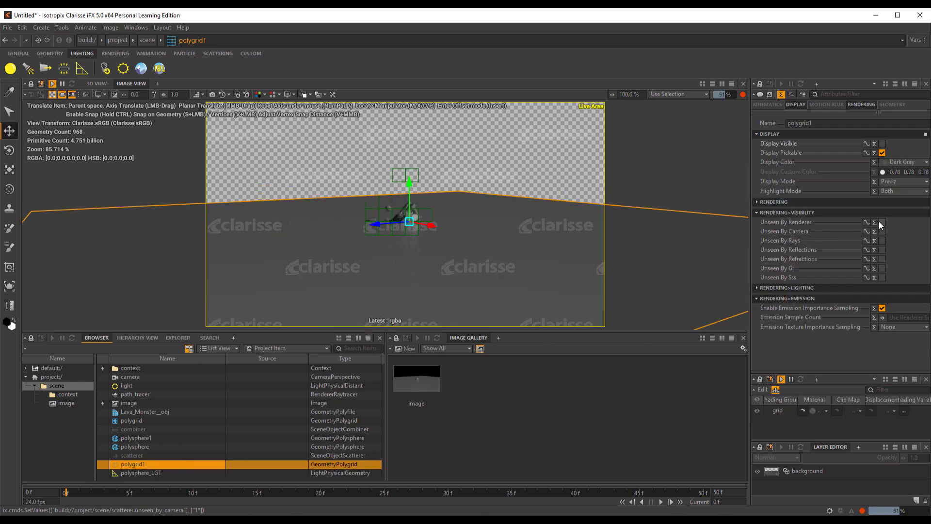
pyautogui.click(883, 231)
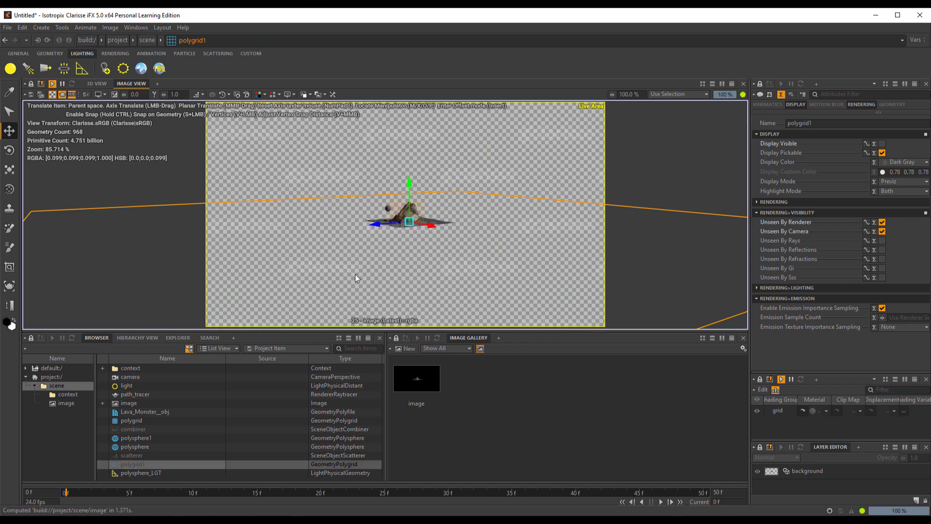
# Step: Frame the polysphere in the rendered view and adjust the camera to include the monster and both spheres
pyautogui.click(138, 447)
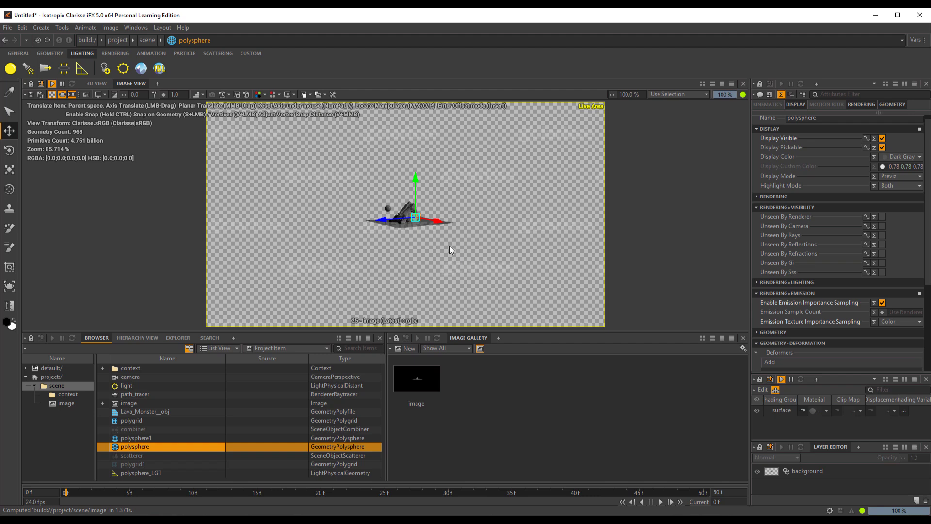
pyautogui.press('f')
pyautogui.keyDown('alt'); pyautogui.moveTo(433, 213); pyautogui.dragTo(371, 267, button='right'); pyautogui.keyUp('alt')
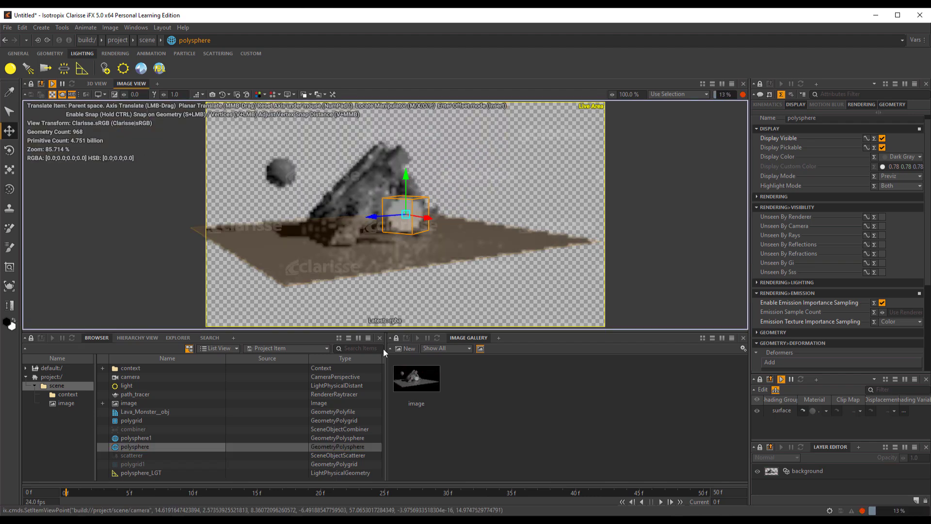
# Step: Set the Intensity of the distant light to 0
pyautogui.click(119, 386)
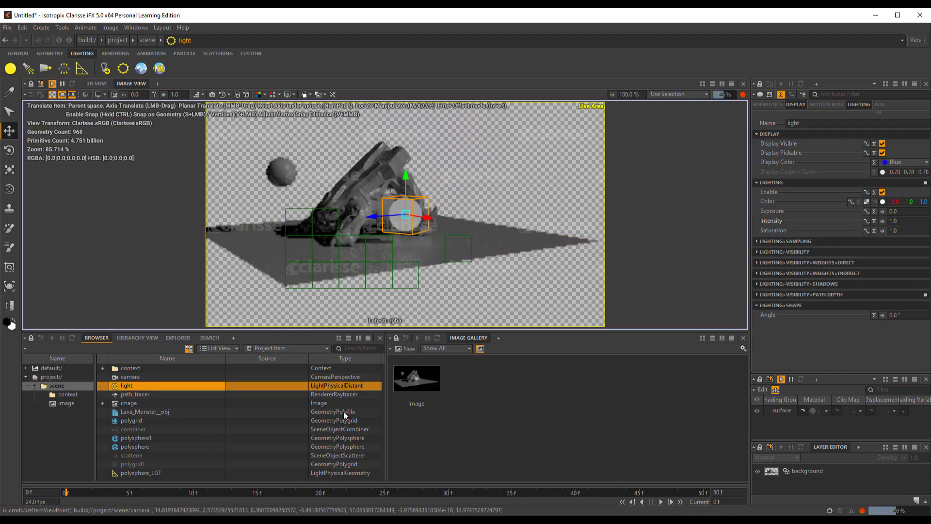
pyautogui.click(909, 221)
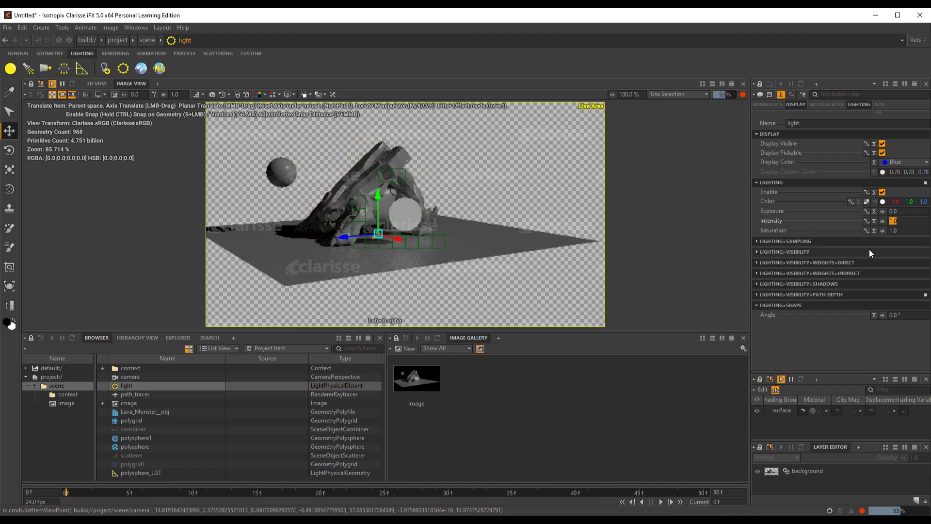
pyautogui.press('Tab')
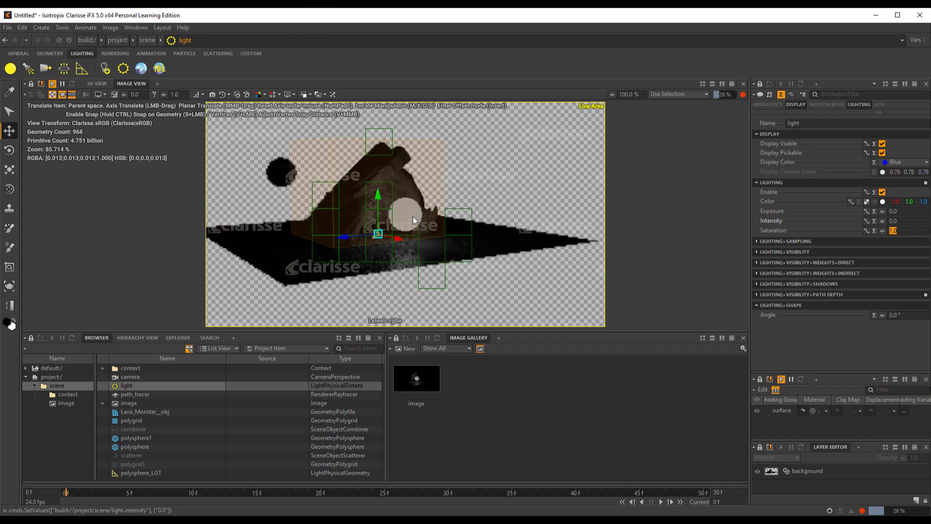
# Step: Set the Intensity of polysphere_LGT to 10 and view its glow on the monster and ground plane
pyautogui.scroll(4, 413, 216)
pyautogui.click(223, 430)
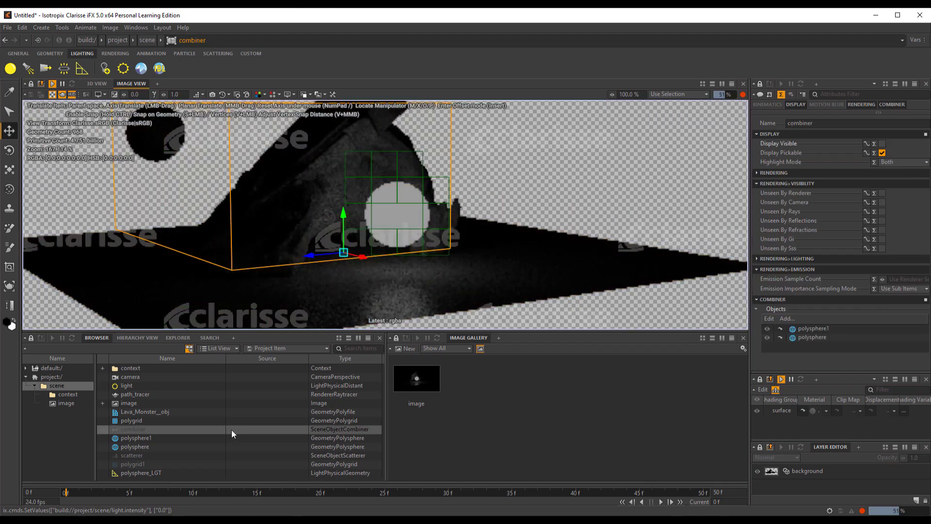
pyautogui.keyDown('alt'); pyautogui.moveTo(340, 232); pyautogui.dragTo(292, 214); pyautogui.keyUp('alt')
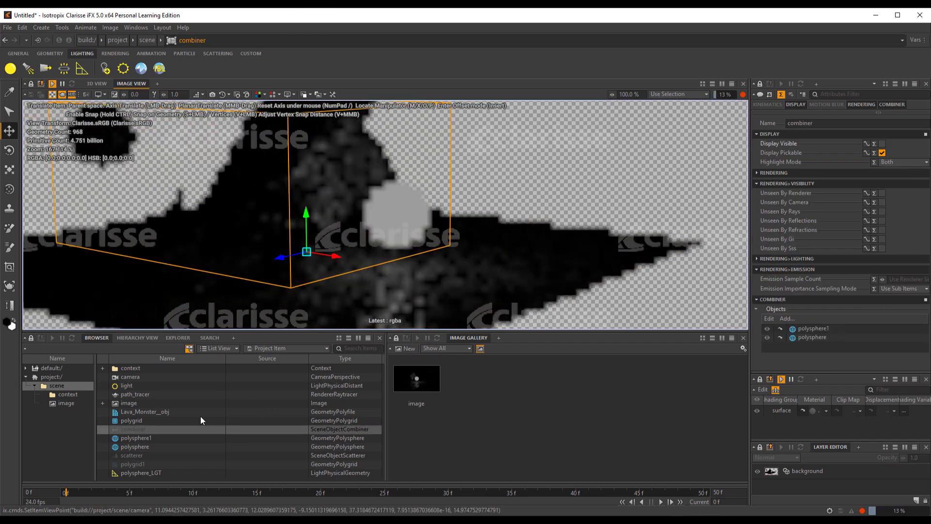
pyautogui.click(148, 472)
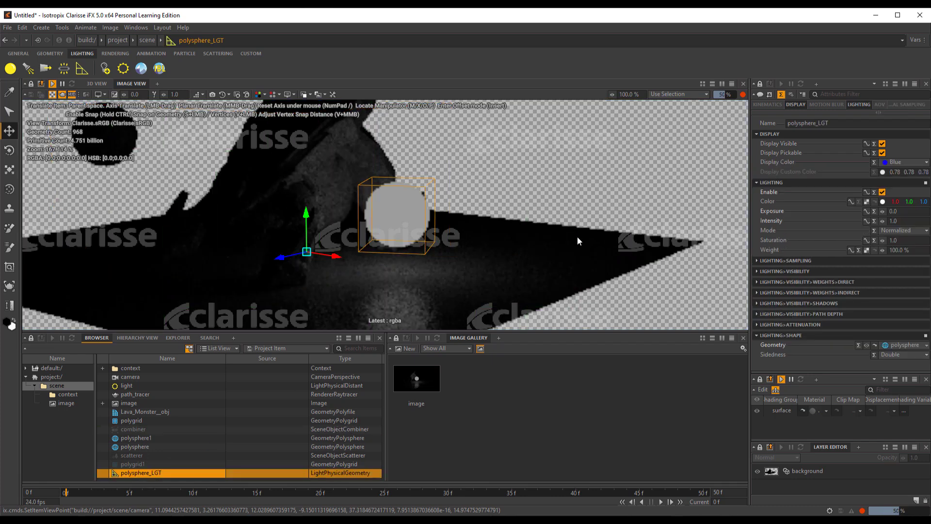
pyautogui.click(911, 221)
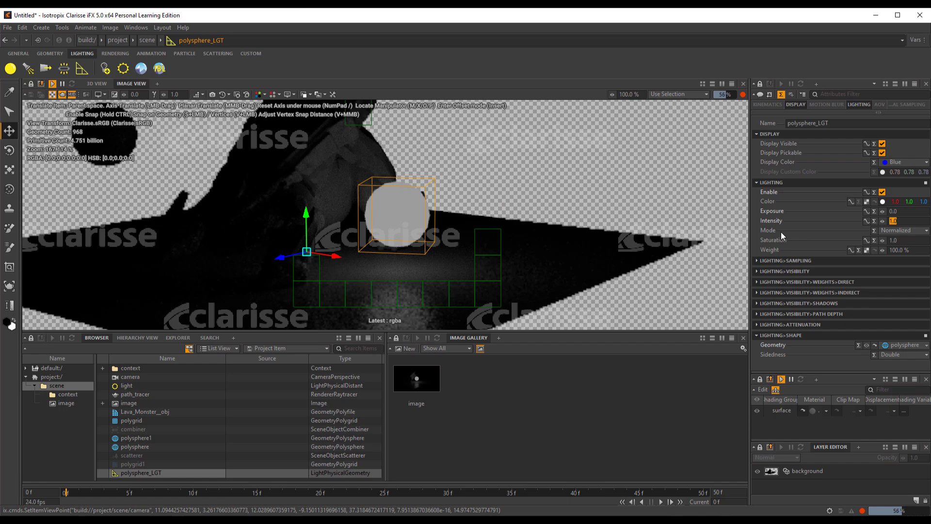
pyautogui.write('10')
pyautogui.press('Tab')
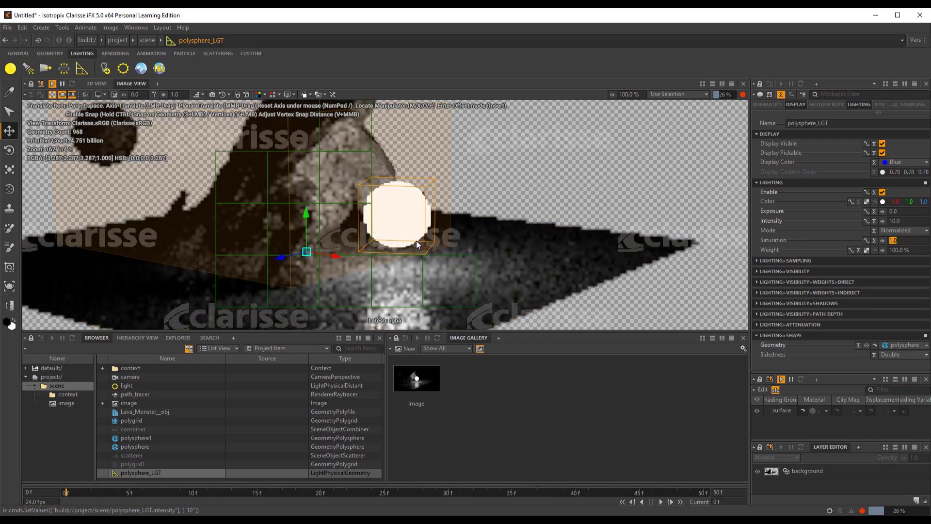
pyautogui.moveTo(441, 216)
pyautogui.keyDown('alt'); pyautogui.mouseDown()
pyautogui.moveTo(359, 224)
pyautogui.moveTo(463, 227)
pyautogui.moveTo(436, 231)
pyautogui.mouseUp(); pyautogui.keyUp('alt')
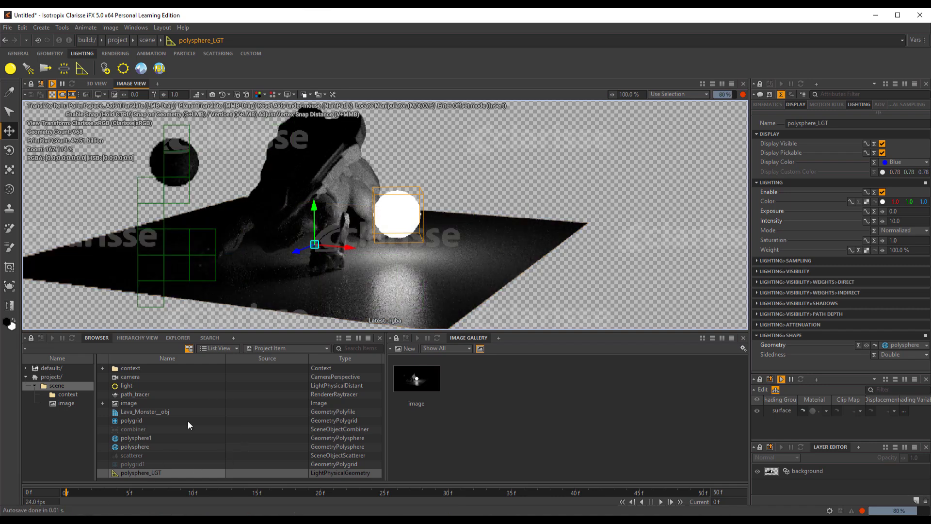
# Step: Show the Map File texture option for new items in the context folder that holds map_file
pyautogui.click(73, 393)
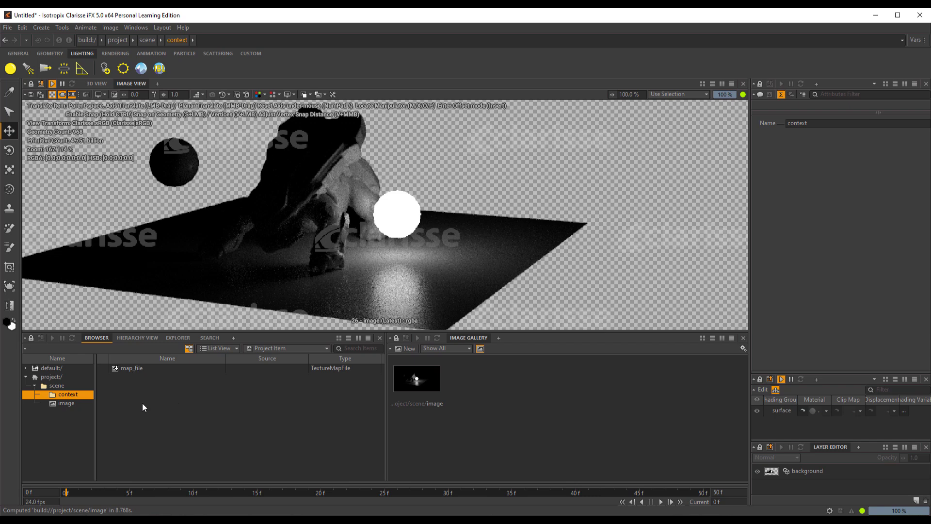
pyautogui.rightClick(209, 401)
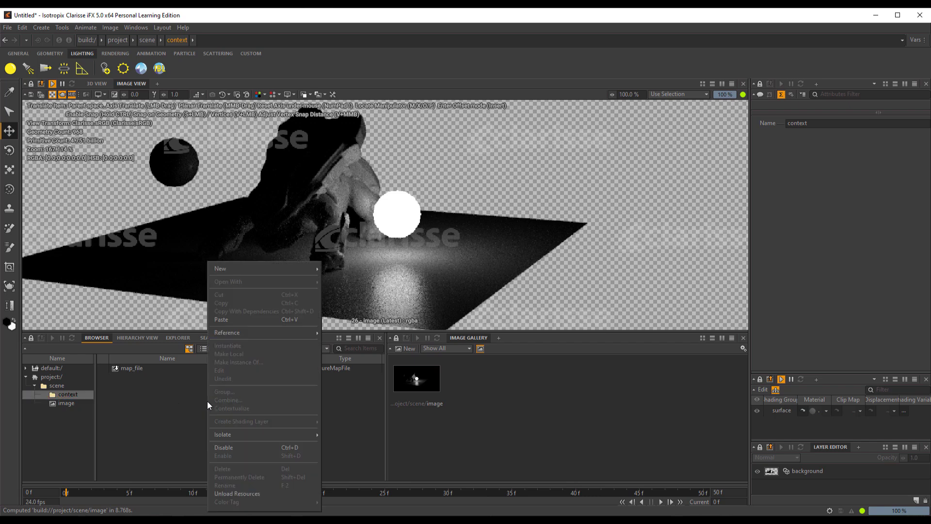
pyautogui.moveTo(233, 268)
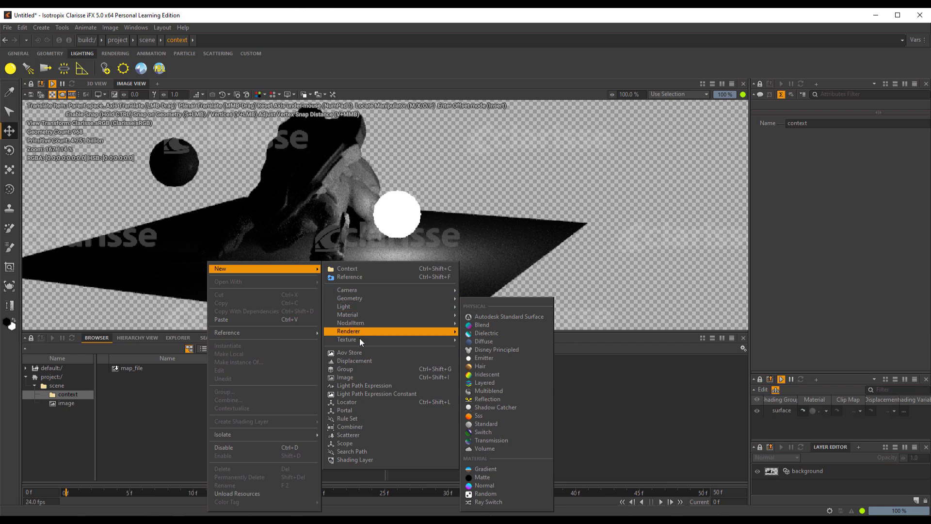
pyautogui.moveTo(359, 340)
pyautogui.moveTo(488, 347)
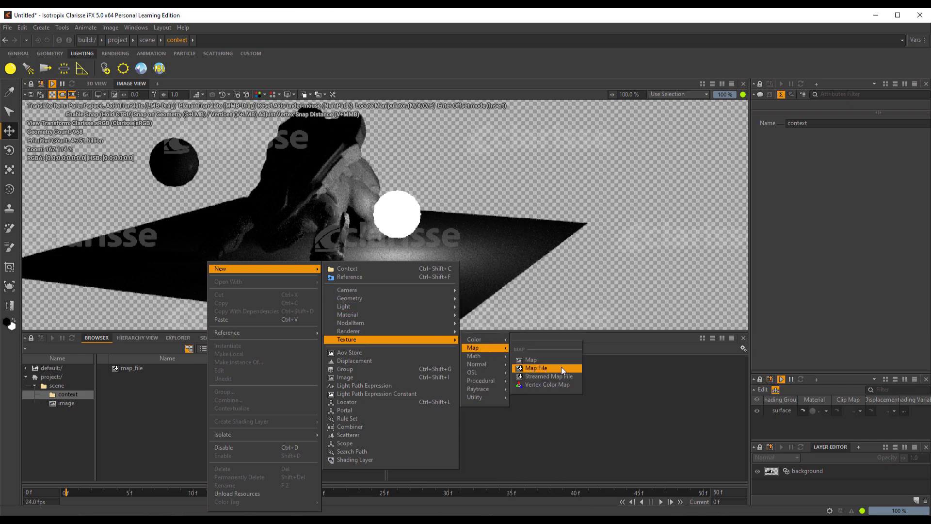
pyautogui.click(103, 404)
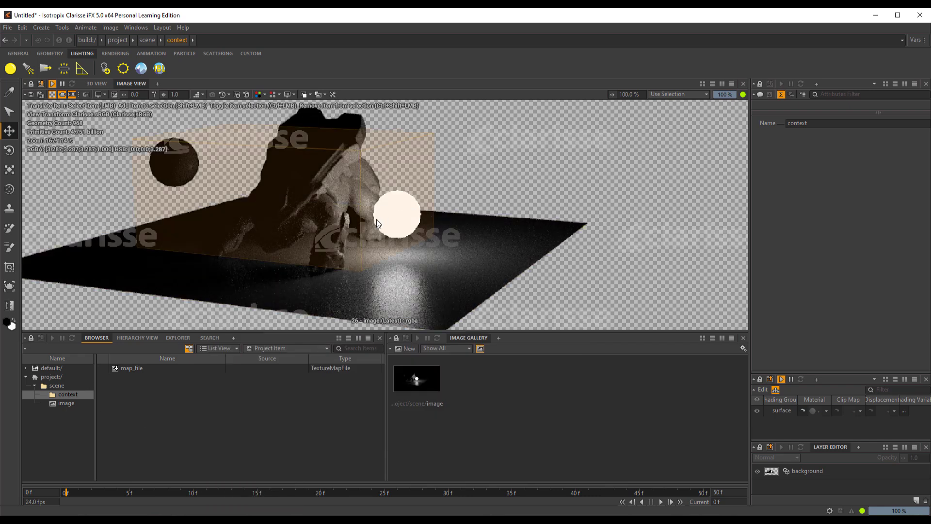
# Step: Assign the map_file texture from the context folder to the Color of polysphere_LGT
pyautogui.click(391, 210)
pyautogui.click(143, 473)
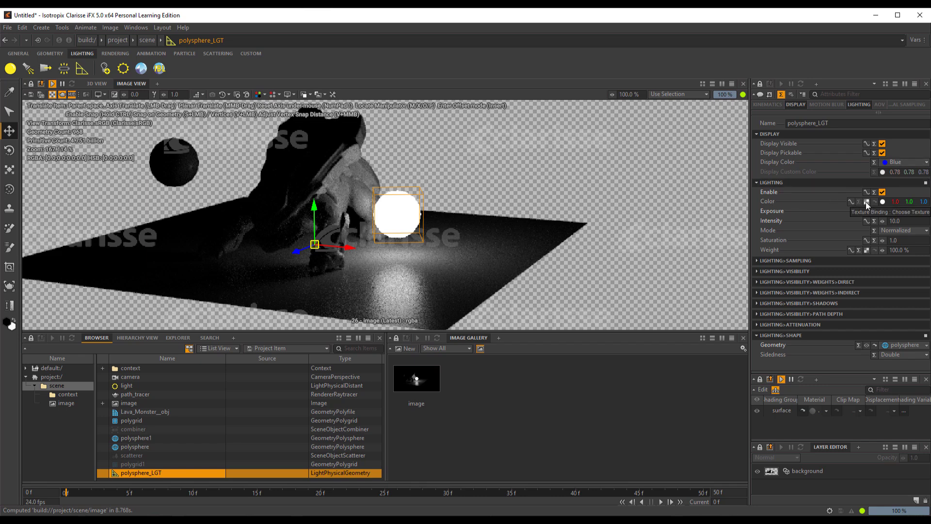
pyautogui.click(866, 202)
pyautogui.click(402, 197)
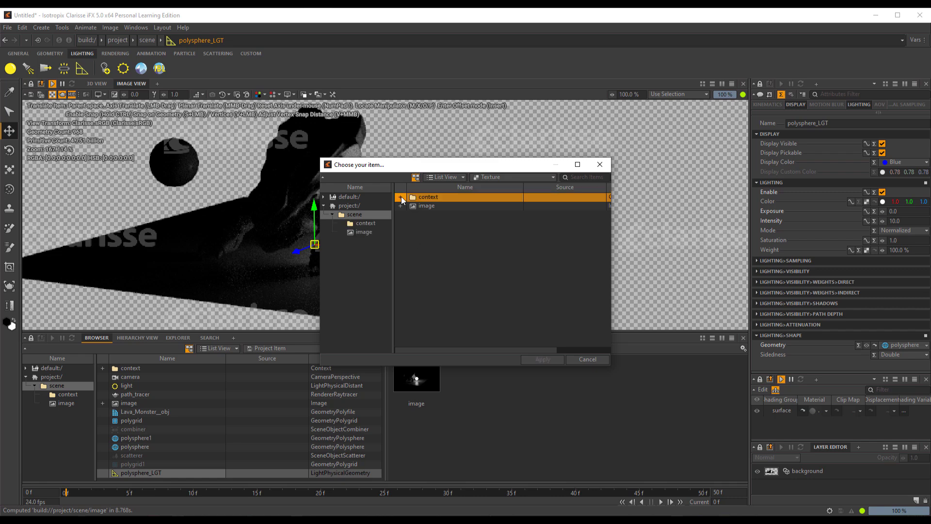
pyautogui.click(363, 222)
pyautogui.click(427, 196)
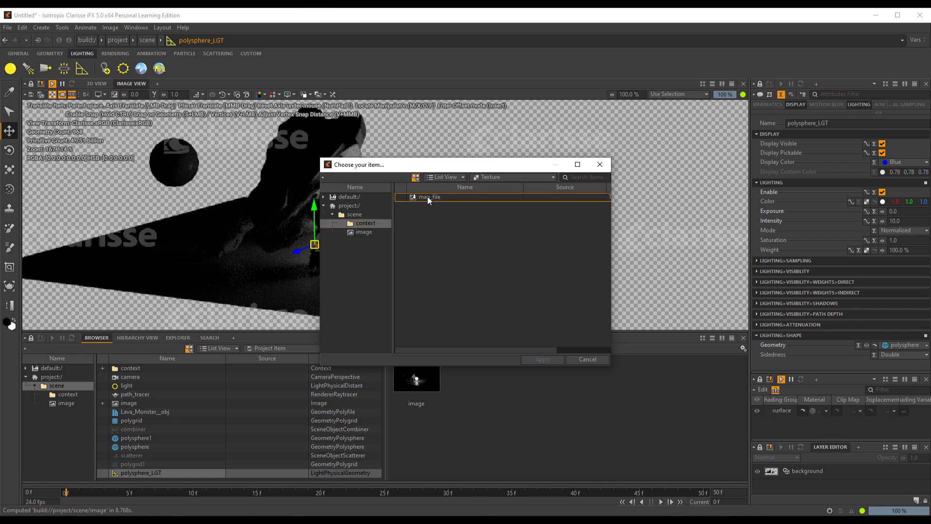
pyautogui.click(543, 359)
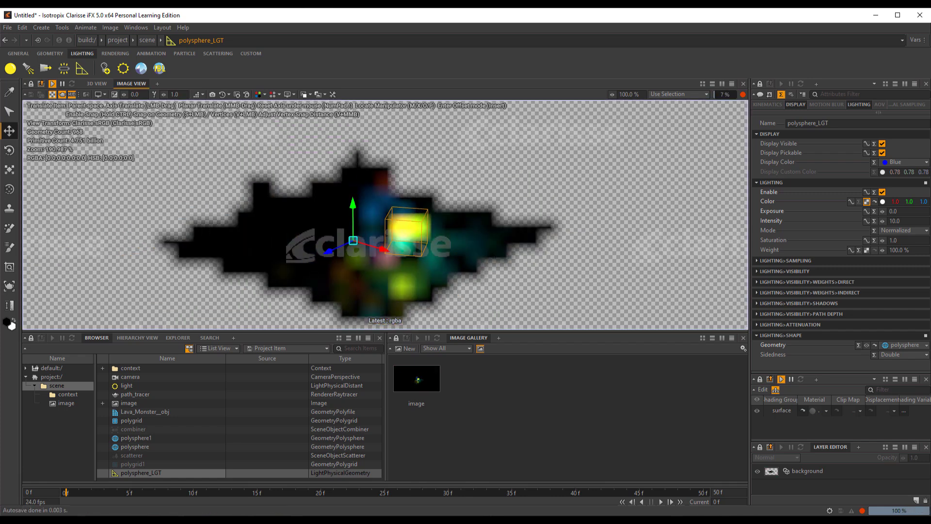
pyautogui.keyDown('alt'); pyautogui.moveTo(557, 228); pyautogui.dragTo(535, 230); pyautogui.keyUp('alt')
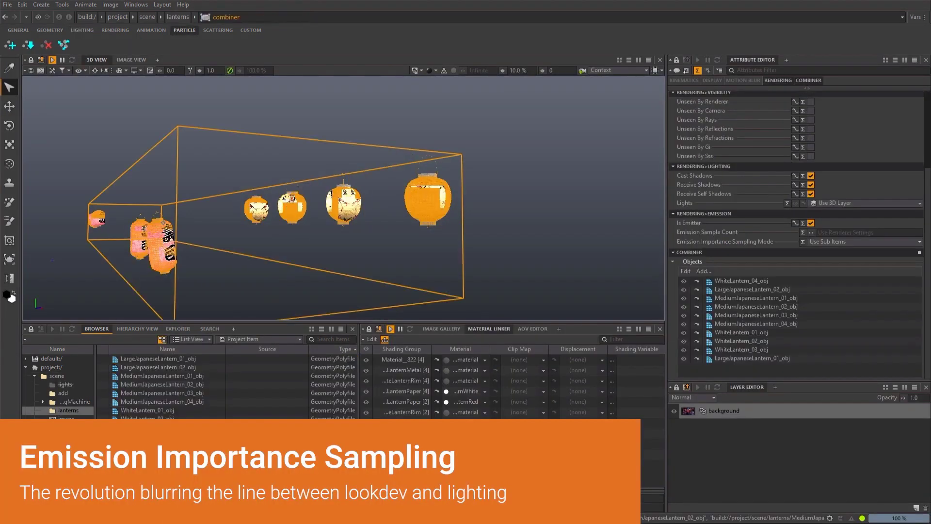
# Step: Move the lantern combiner into the scene context and the lanterns folder into the project's context folder
pyautogui.press('Return')
pyautogui.moveTo(61, 373); pyautogui.dragTo(61, 375)
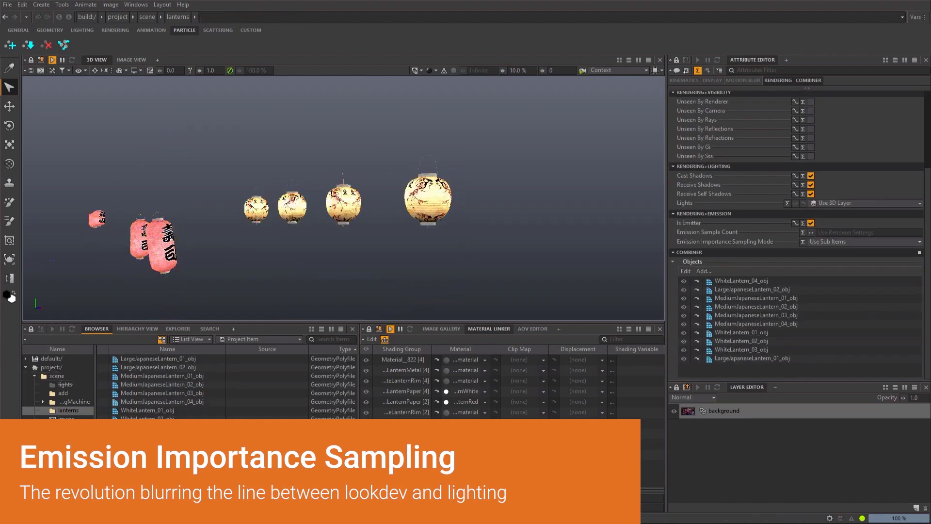
pyautogui.moveTo(68, 411); pyautogui.dragTo(68, 453)
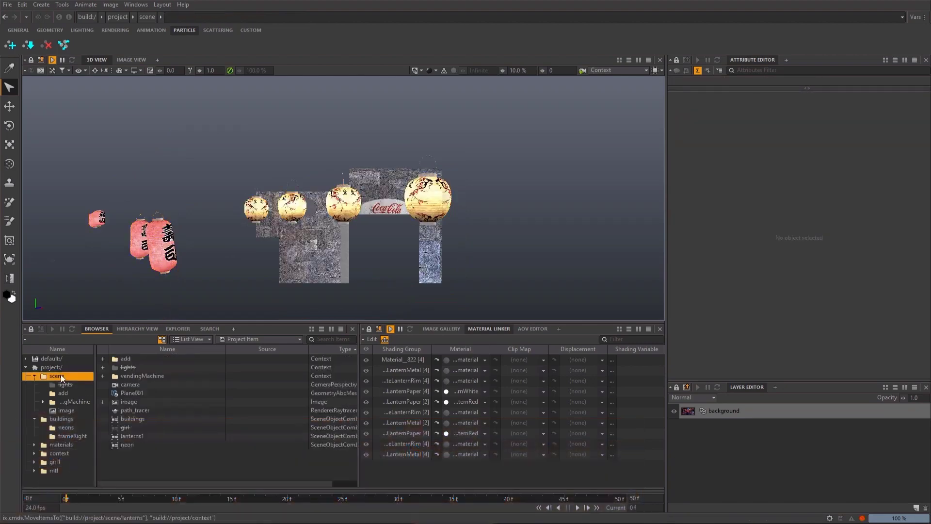
# Step: In the alley render, change the Emission Importance Sampling Mode of lanterns1 and set its Emission Sample Count to 256
pyautogui.click(131, 60)
pyautogui.click(169, 436)
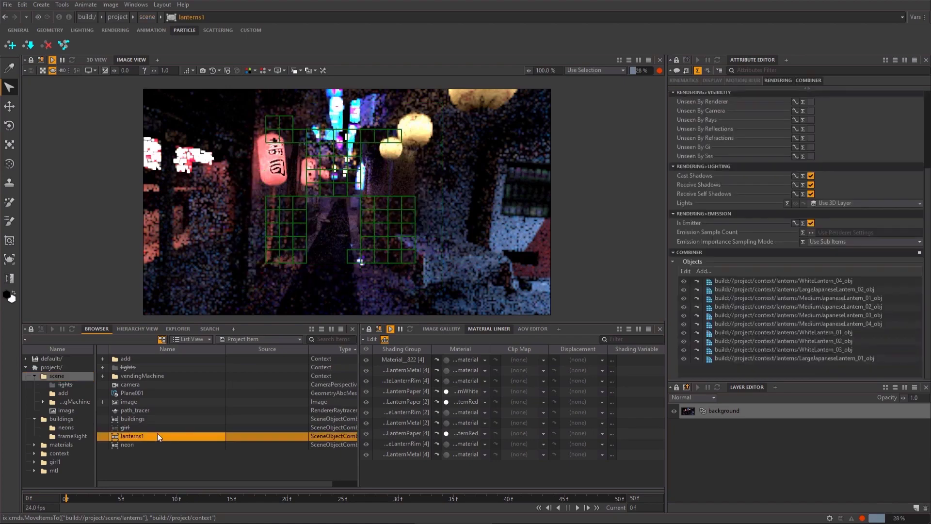
pyautogui.click(857, 241)
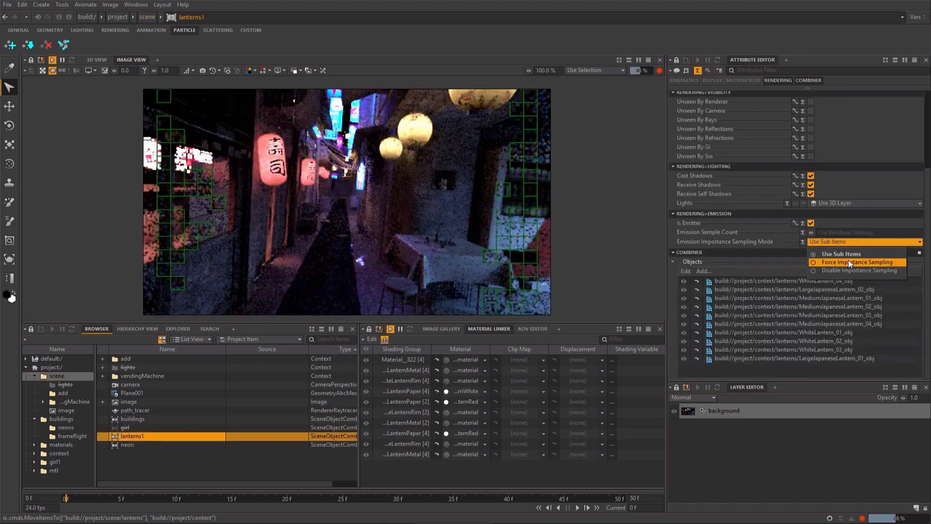
pyautogui.click(874, 270)
pyautogui.scroll(5, 842, 232)
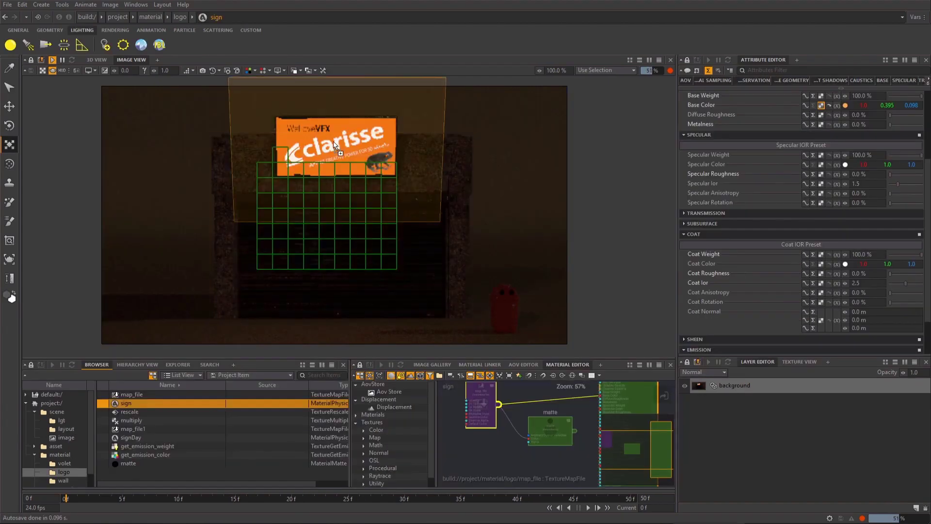
pyautogui.moveTo(334, 142); pyautogui.dragTo(337, 145)
# Step: Set the Emission Weight of the sign material to 100%
pyautogui.scroll(-2, 475, 423)
pyautogui.scroll(-3, 757, 289)
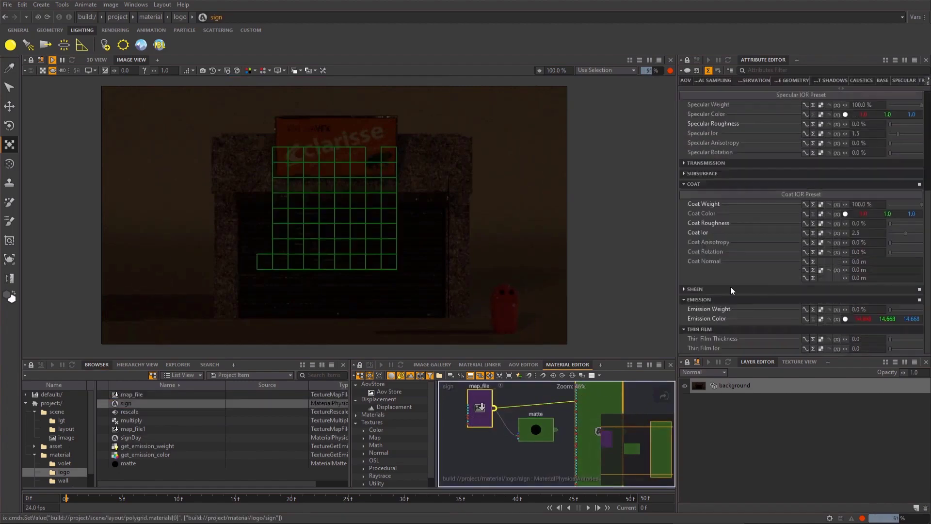
pyautogui.click(868, 311)
pyautogui.write('100')
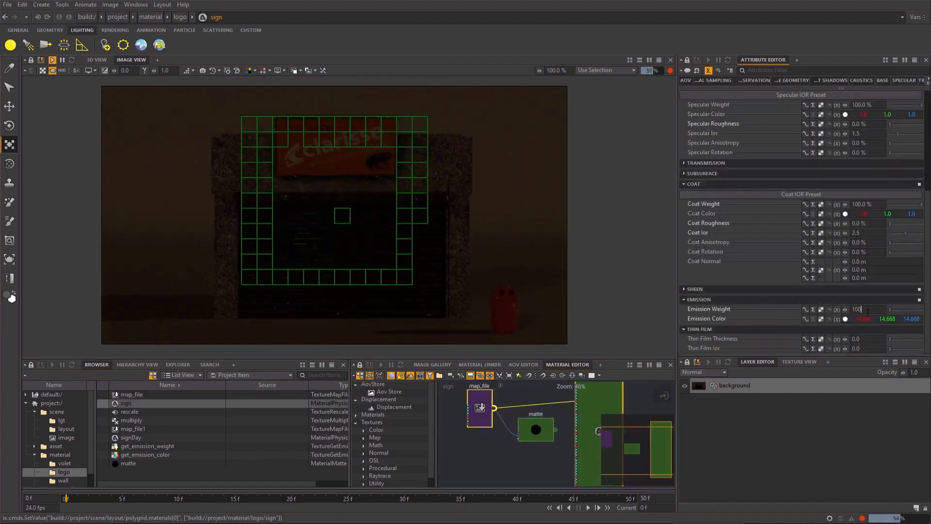
pyautogui.press('Tab')
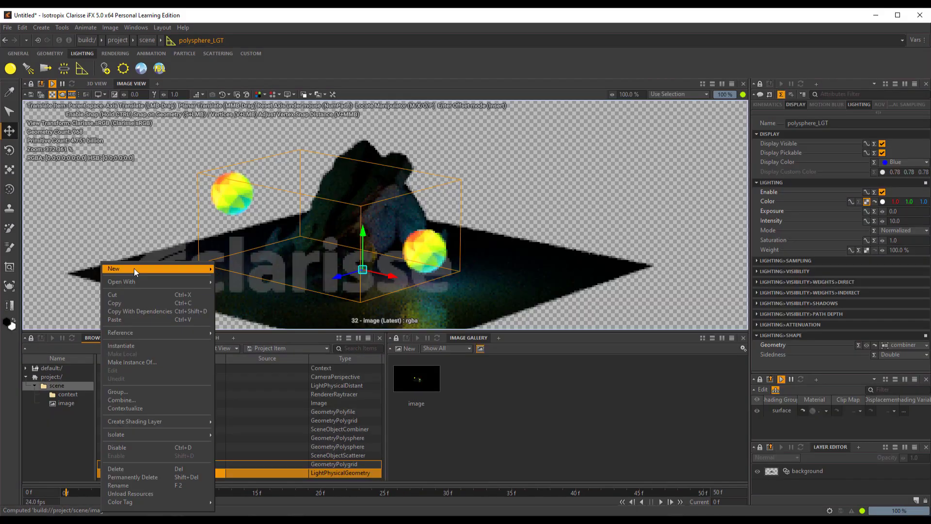
# Step: Show the Standard material among the available types for a new material in the monster scene
pyautogui.moveTo(135, 268)
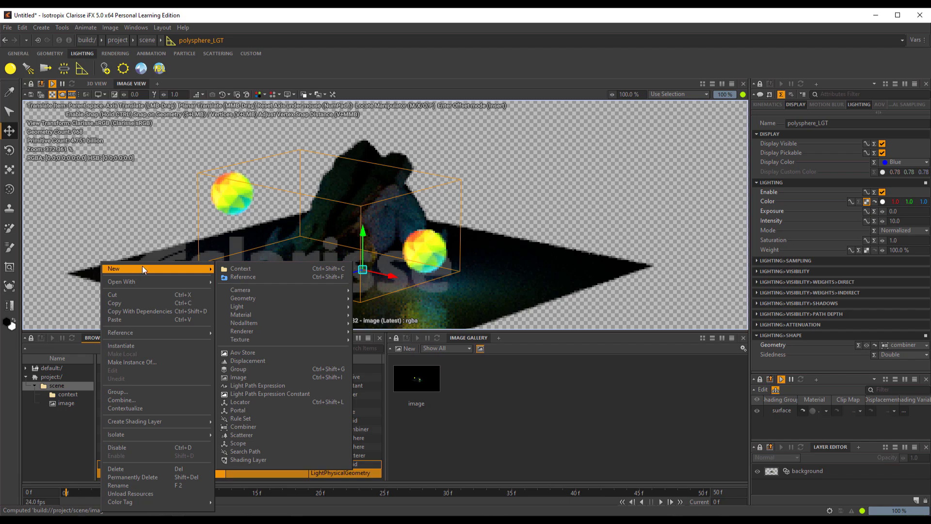
pyautogui.moveTo(291, 314)
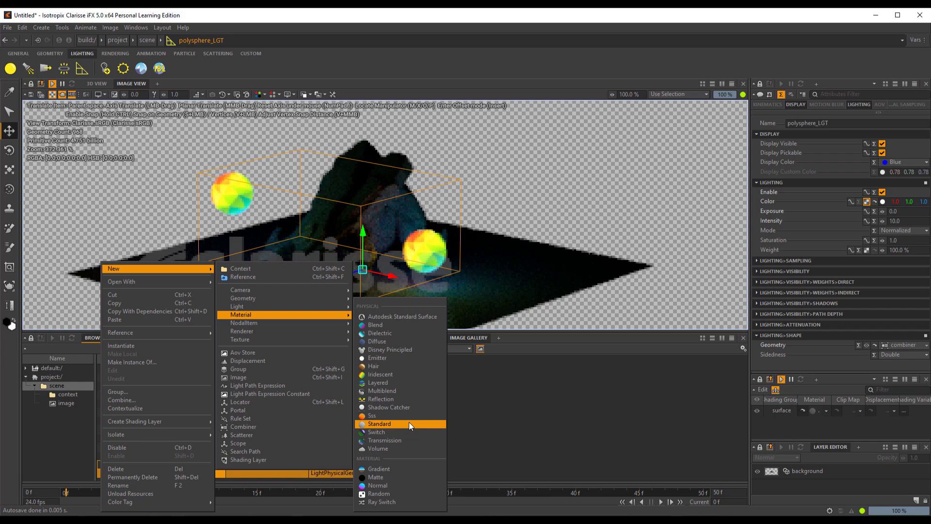
pyautogui.click(615, 405)
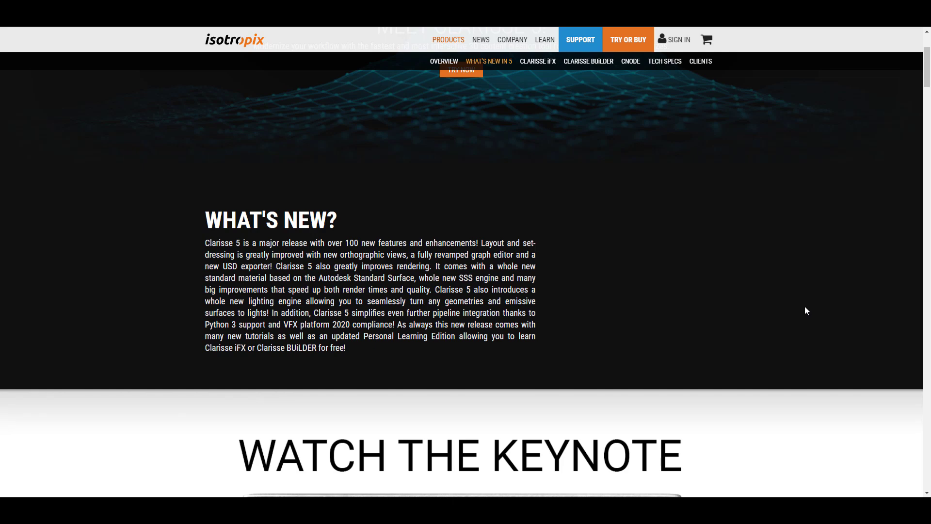
# Step: Browse the What's New in 5 page on the Isotropix website, including the Orthographic Views section
pyautogui.scroll(-14, 805, 308)
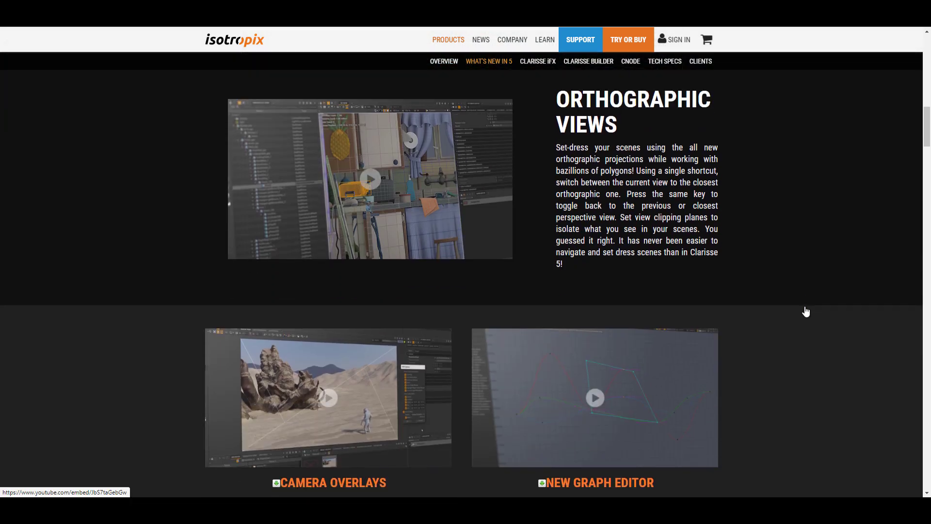
pyautogui.scroll(4, 806, 311)
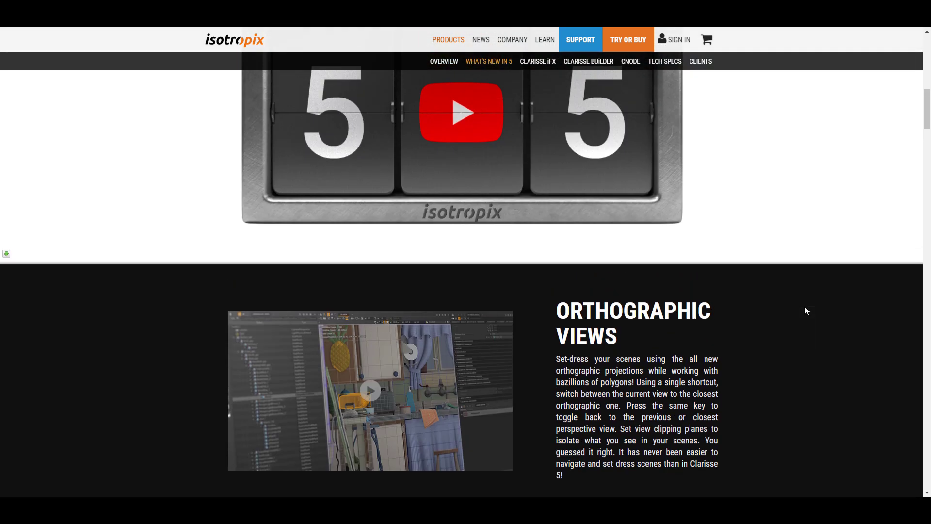
pyautogui.scroll(-10, 805, 307)
pyautogui.scroll(3, 805, 307)
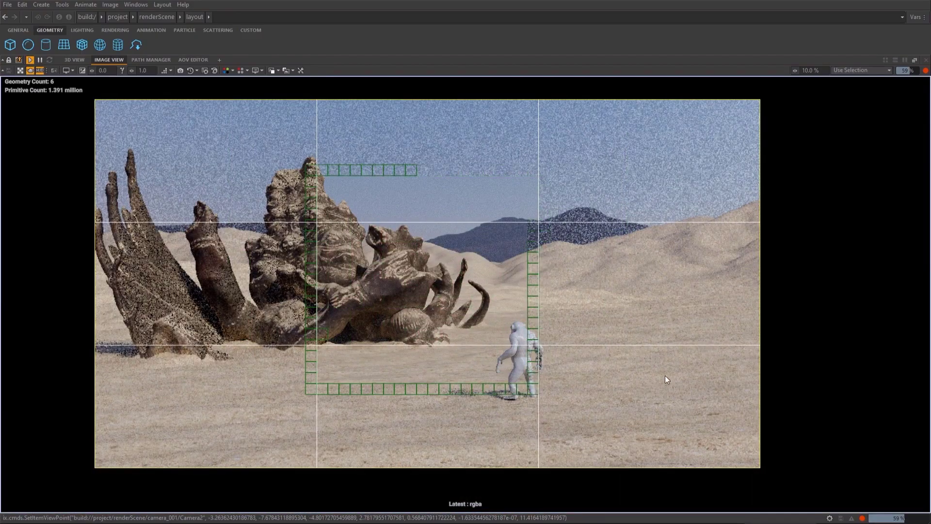
# Step: Change the desert render's HUD overlay to Golden Triangles with Mirror Y turned on
pyautogui.click(47, 71)
pyautogui.moveTo(441, 169); pyautogui.dragTo(844, 96)
pyautogui.click(888, 251)
pyautogui.click(892, 296)
pyautogui.click(892, 260)
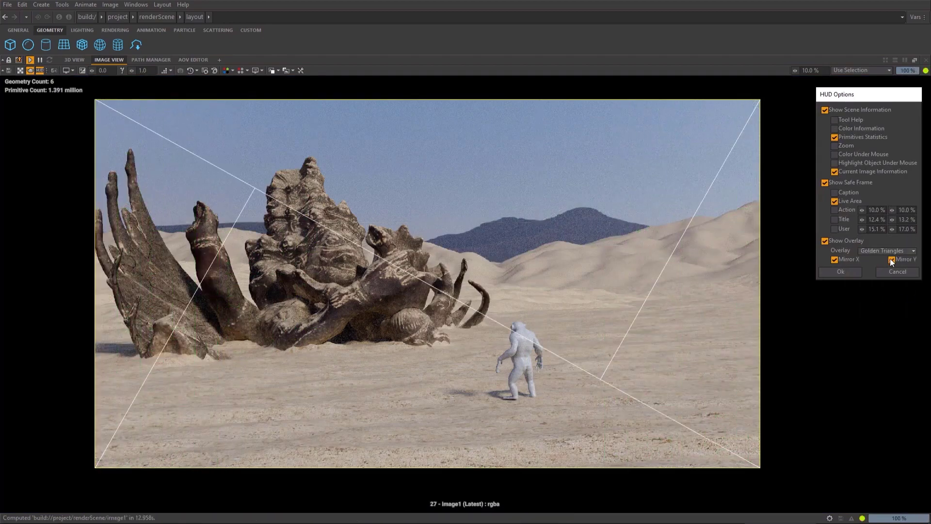
pyautogui.click(853, 272)
# Step: Reframe the desert shot with the camera so the white figure sits at the overlay's lower-right intersection
pyautogui.keyDown('alt'); pyautogui.moveTo(548, 310); pyautogui.dragTo(665, 308); pyautogui.keyUp('alt')
pyautogui.keyDown('alt'); pyautogui.moveTo(514, 291); pyautogui.dragTo(514, 334); pyautogui.keyUp('alt')
pyautogui.keyDown('alt'); pyautogui.moveTo(510, 331); pyautogui.dragTo(545, 331, button='middle'); pyautogui.keyUp('alt')
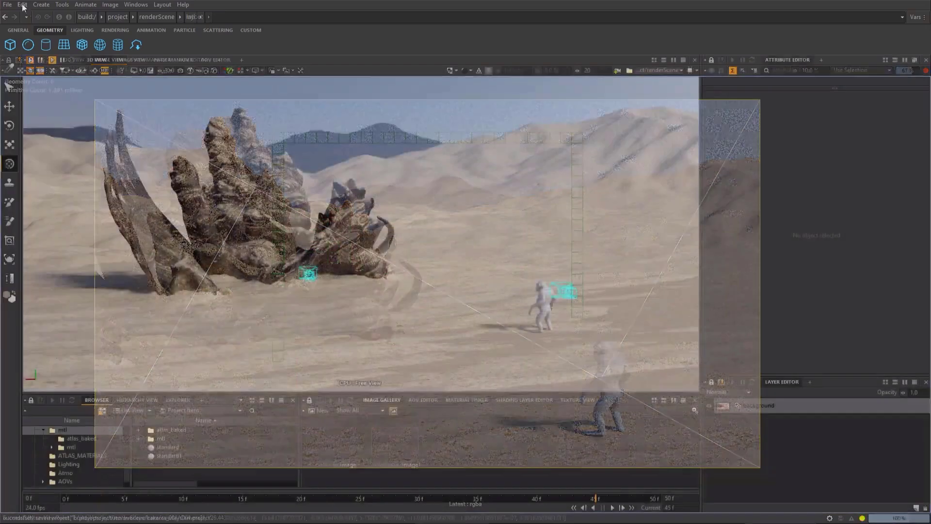
# Step: Set the application's Default Resolution Preset to 1080p (1920x1080) and open the project-level Rendering preferences
pyautogui.click(23, 6)
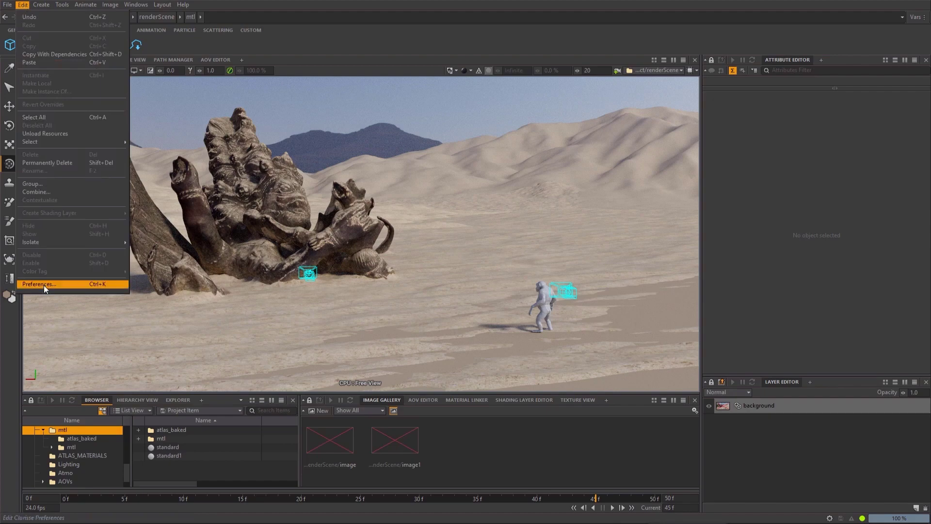
pyautogui.click(44, 283)
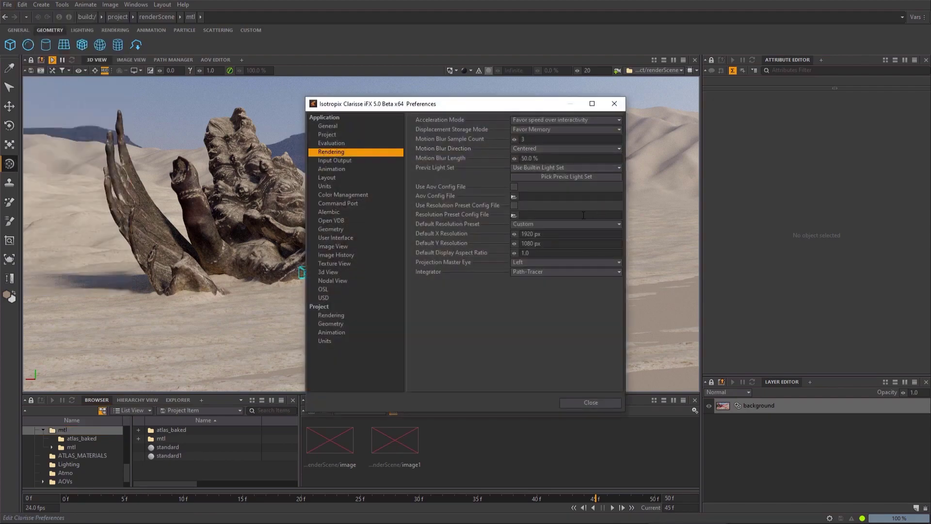
pyautogui.click(521, 223)
pyautogui.moveTo(566, 244)
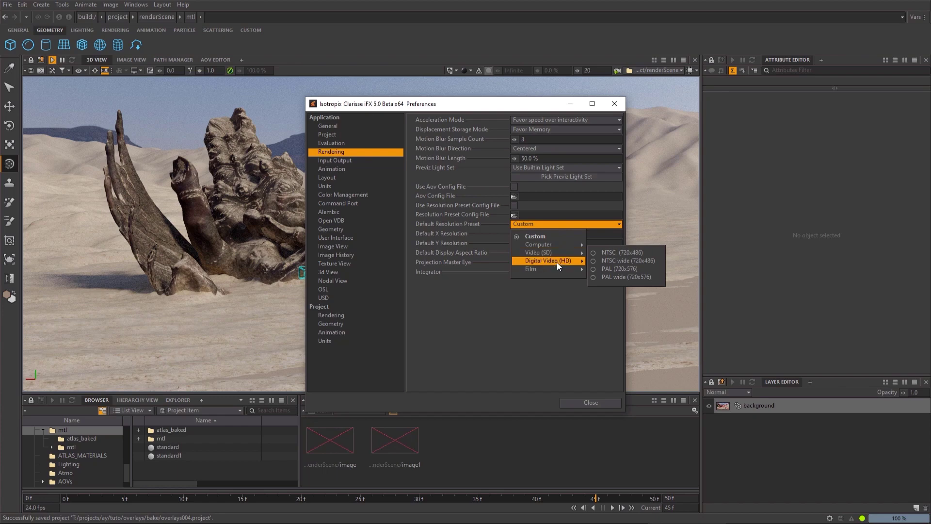
pyautogui.click(605, 262)
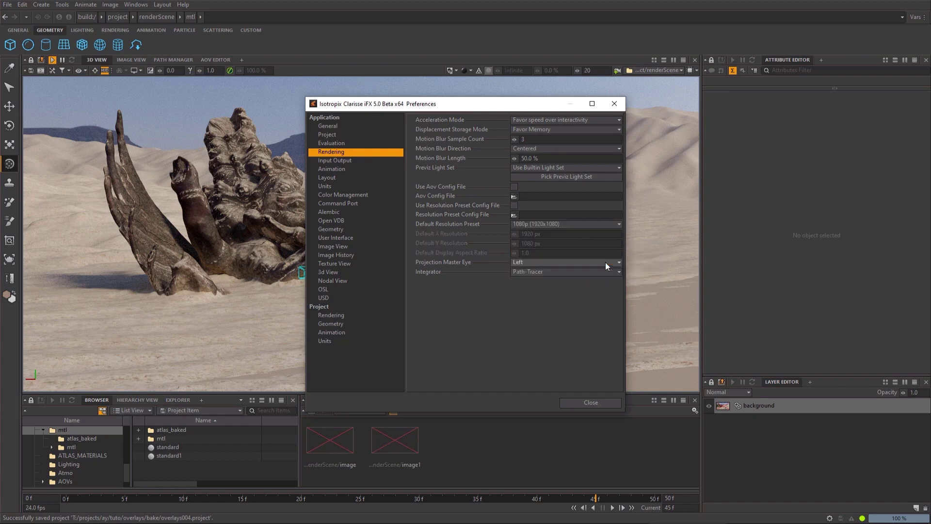
pyautogui.click(542, 224)
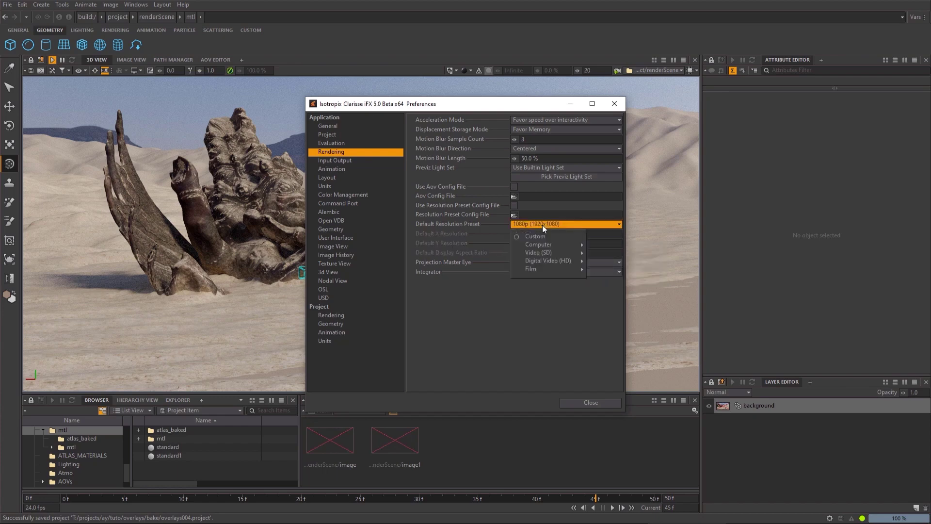
pyautogui.click(334, 315)
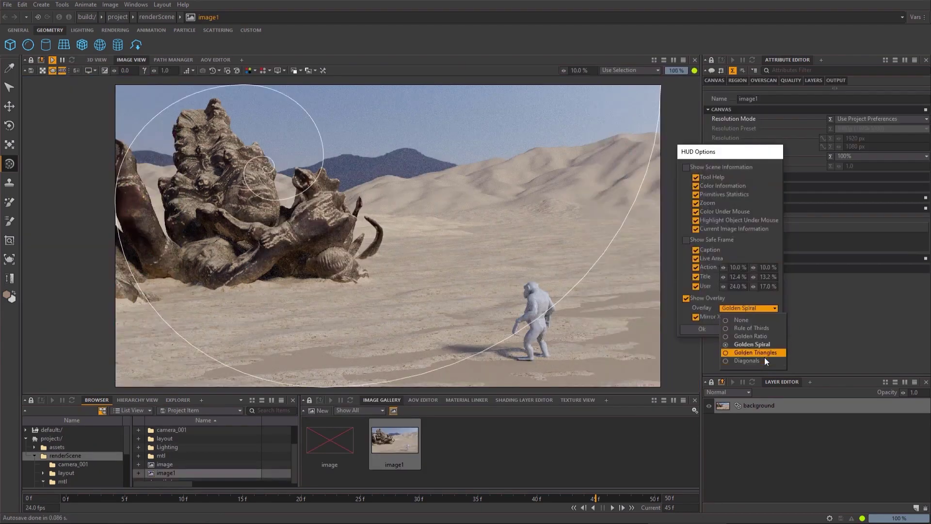
# Step: Set image1's HUD overlay to Golden Triangles with Mirror Y enabled and turn on Show Safe Frame
pyautogui.click(765, 356)
pyautogui.click(753, 317)
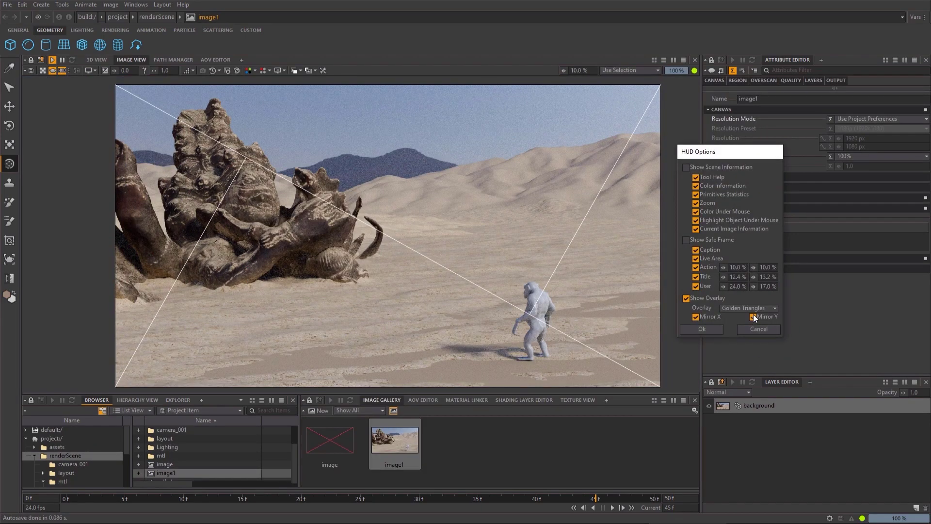
pyautogui.click(686, 240)
pyautogui.click(702, 330)
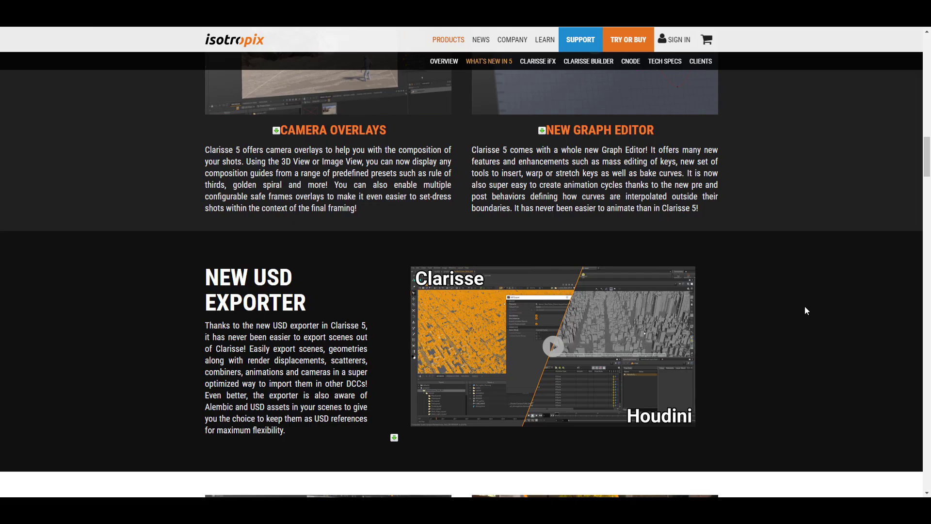
# Step: Browse the What's New in 5 page from the New USD Exporter section down past Faster Hair/Fur Rendering
pyautogui.scroll(-3, 804, 306)
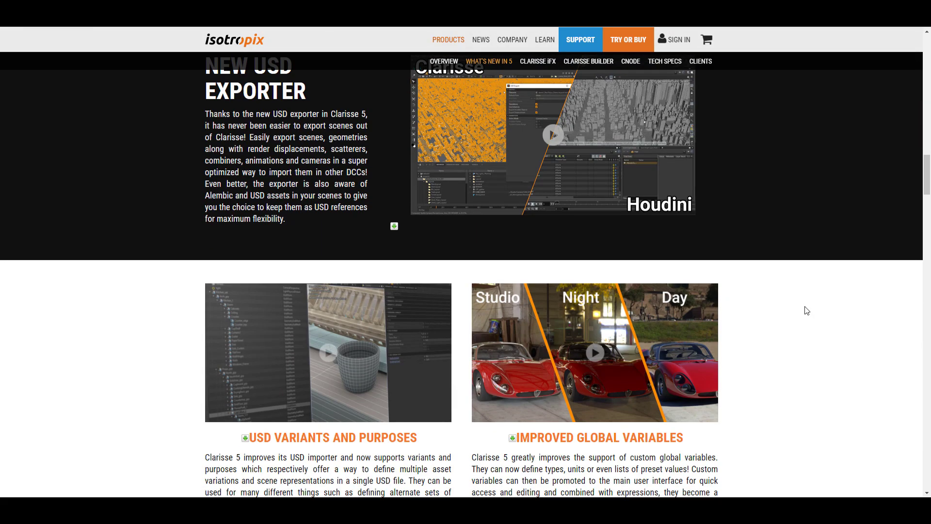
pyautogui.scroll(-5, 806, 311)
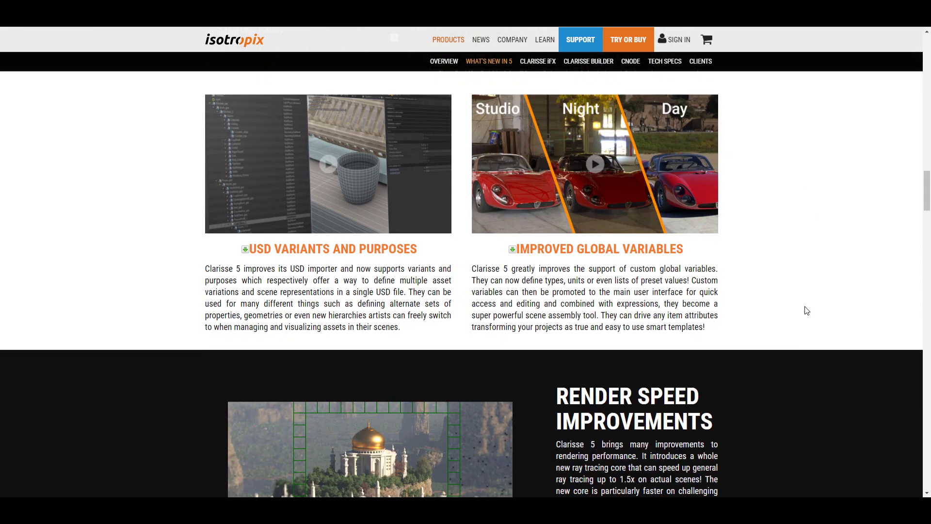
pyautogui.scroll(-5, 804, 306)
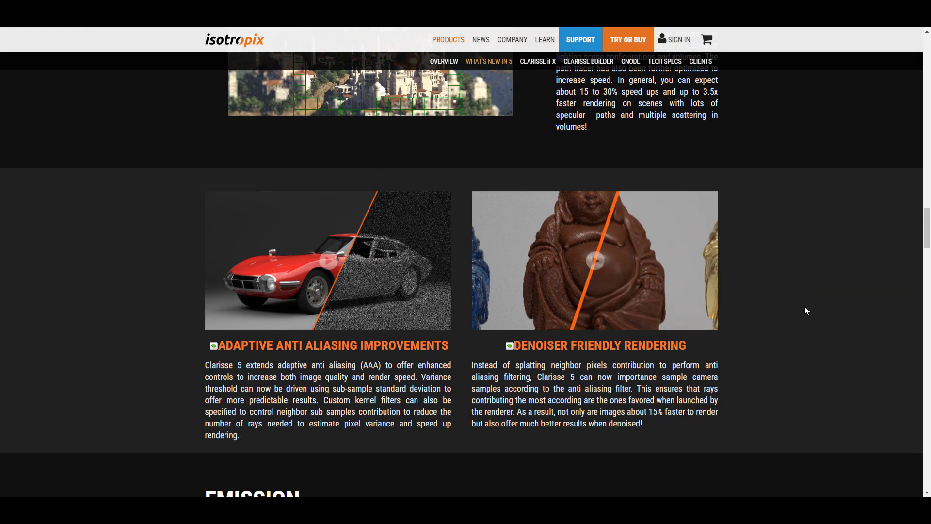
pyautogui.scroll(-5, 805, 307)
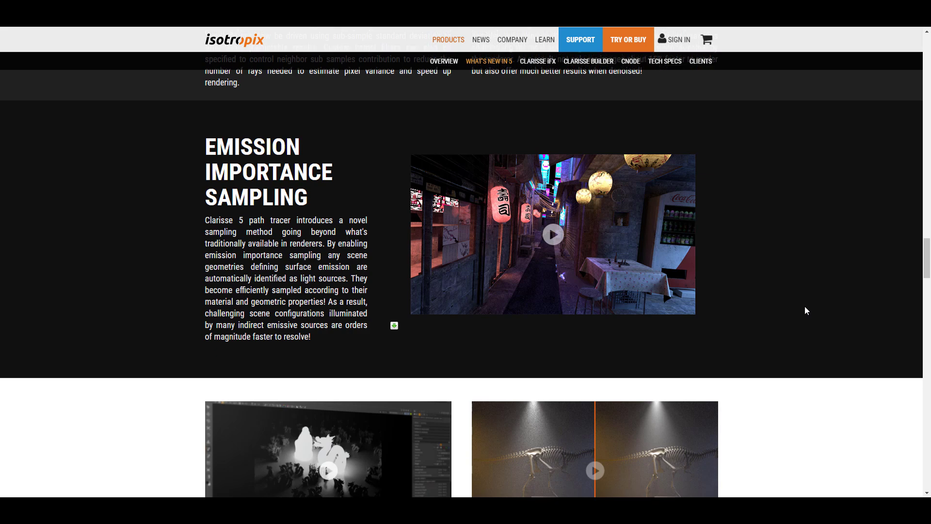
pyautogui.scroll(-4, 804, 311)
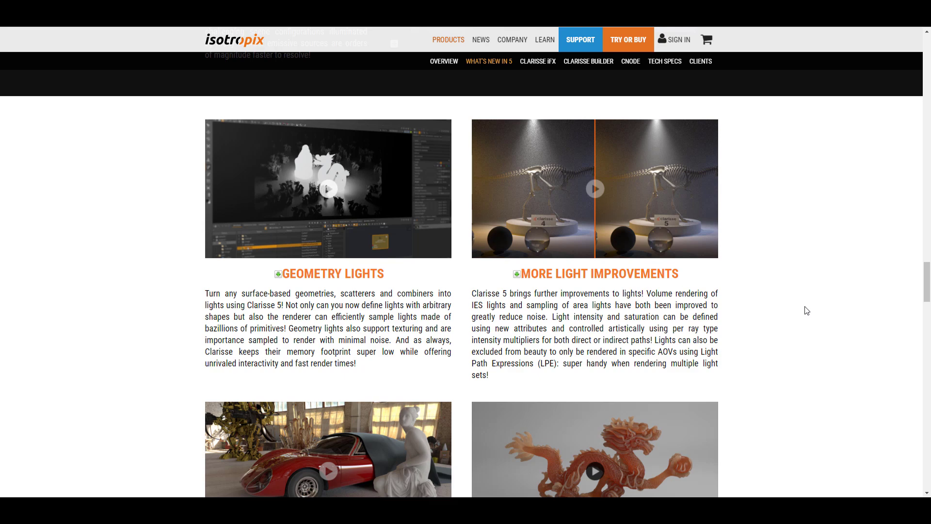
pyautogui.scroll(-6, 807, 305)
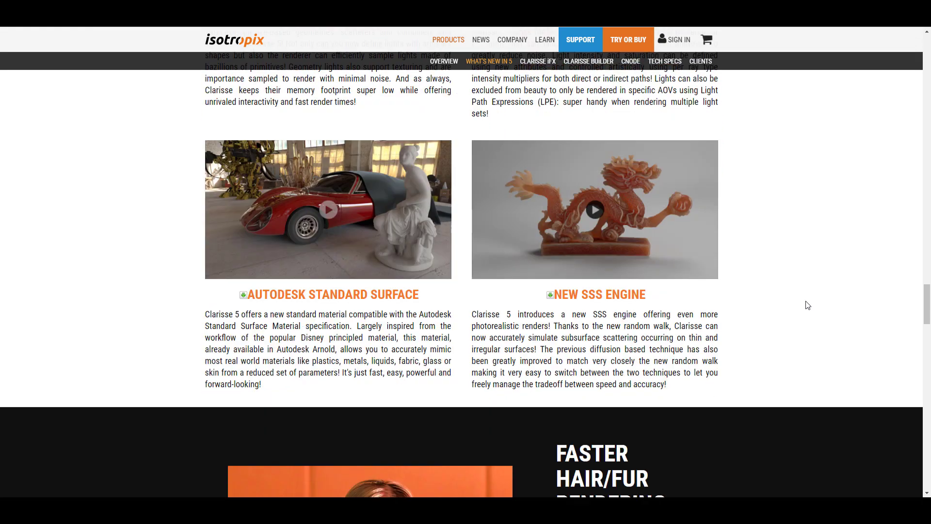
pyautogui.scroll(-2, 811, 292)
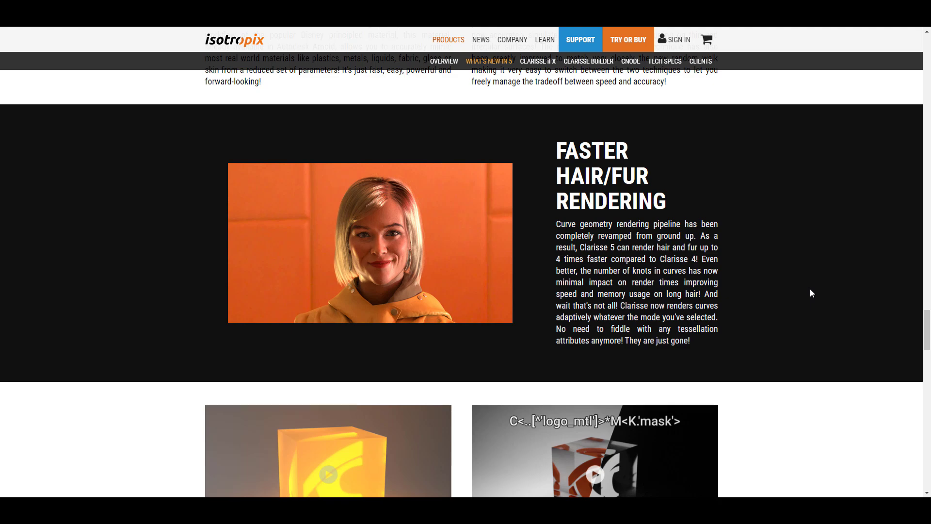
pyautogui.scroll(-6, 809, 289)
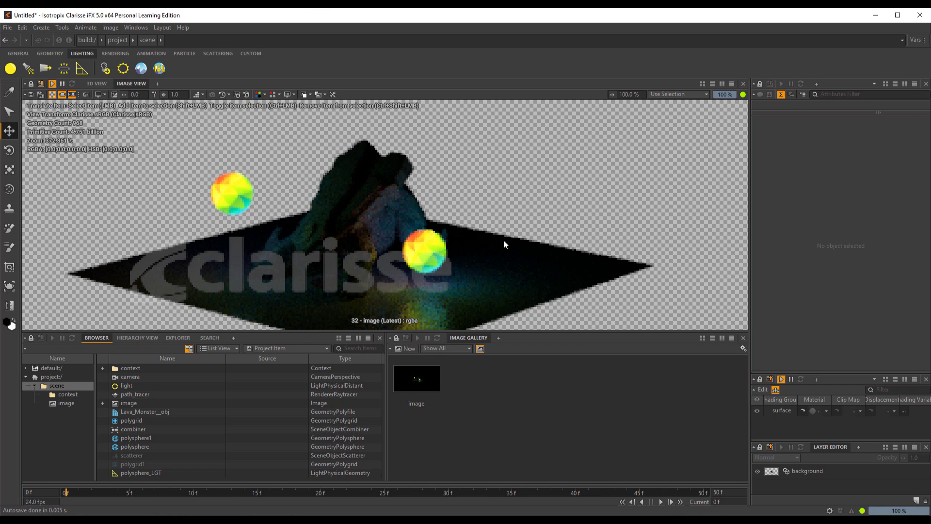
# Step: Set the intensity of the distant light in the lava monster scene to 1
pyautogui.click(378, 203)
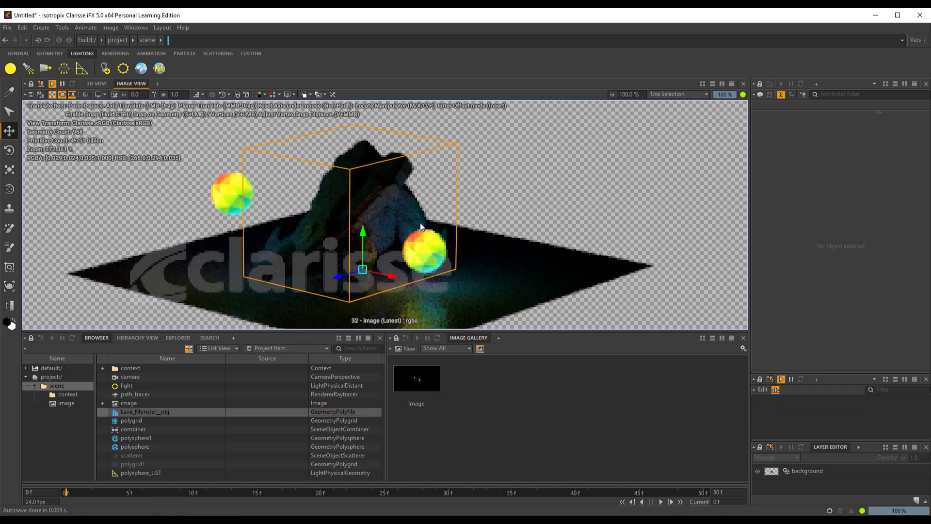
pyautogui.click(144, 385)
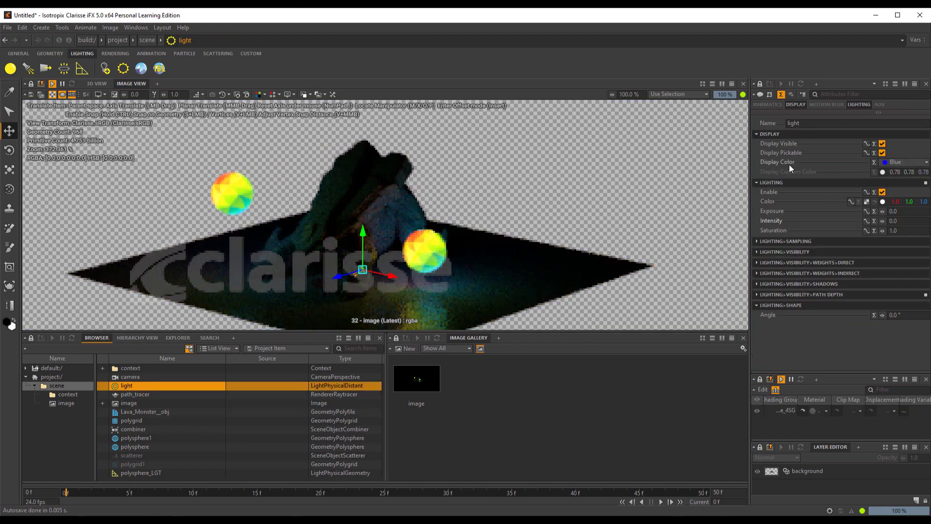
pyautogui.click(842, 220)
pyautogui.write('1')
pyautogui.press('Tab')
pyautogui.scroll(2, 370, 211)
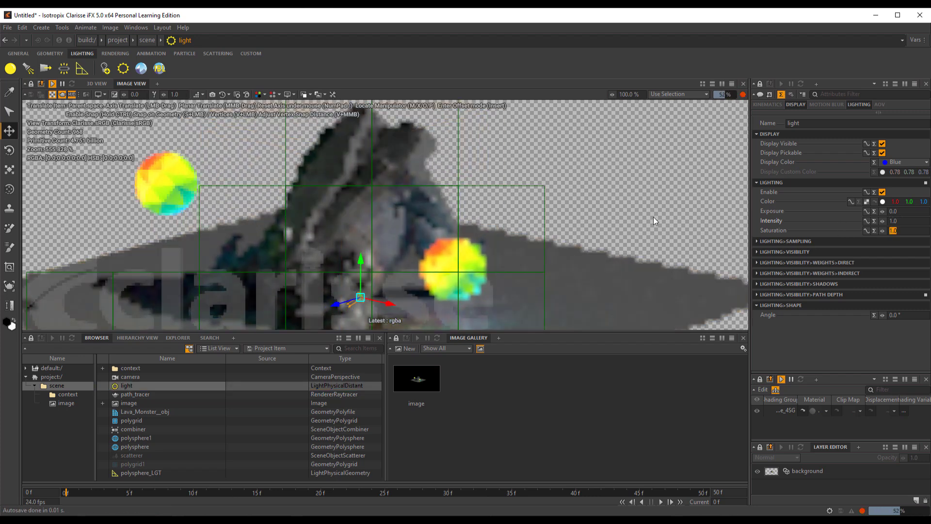
pyautogui.click(643, 231)
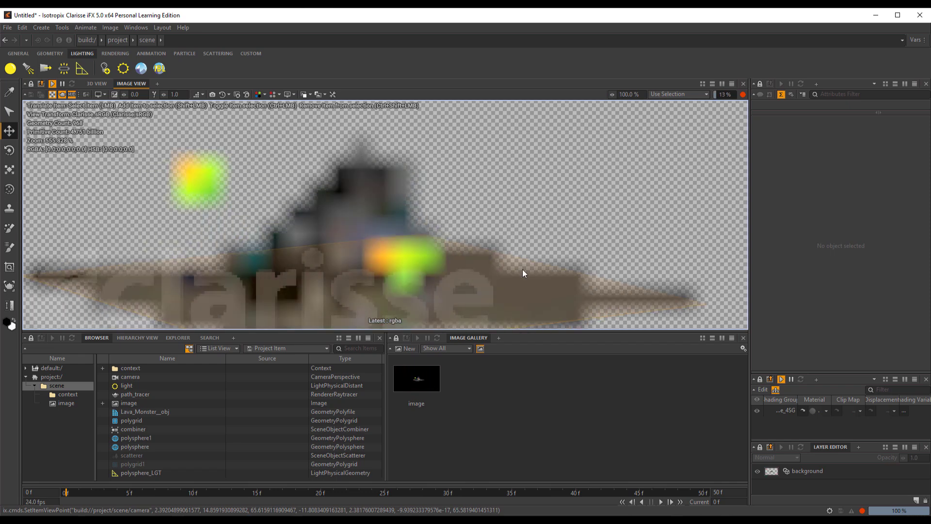
# Step: Examine the lava monster's attributes by switching the Attribute Editor's category filters, including Kinematics, Display, Motion Blur and Rendering
pyautogui.click(363, 173)
pyautogui.click(764, 104)
pyautogui.click(764, 105)
pyautogui.click(796, 105)
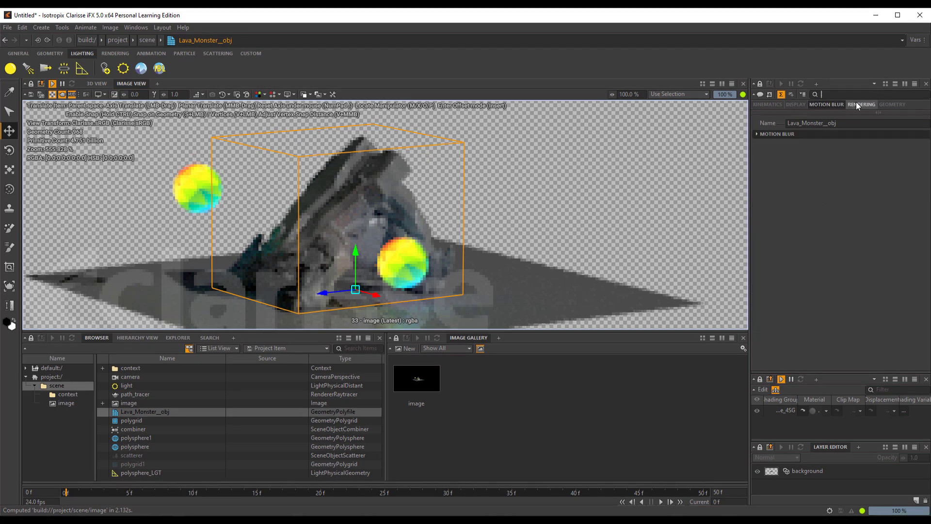
pyautogui.click(866, 97)
pyautogui.click(886, 104)
pyautogui.click(796, 104)
pyautogui.click(769, 104)
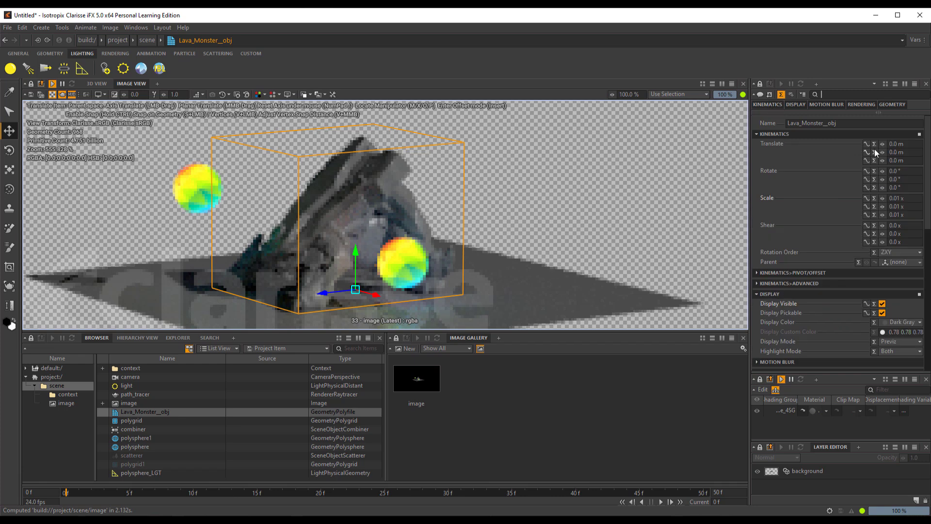
pyautogui.click(825, 107)
pyautogui.click(876, 14)
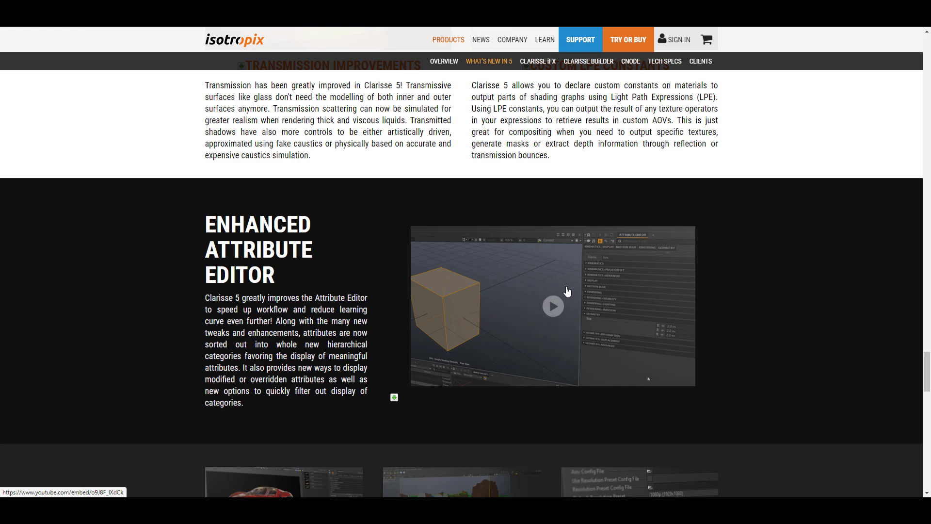
# Step: Read the page from Enhanced Attribute Editor to VFX Platform 2020, including the Clarisse 5 Python installation guide
pyautogui.scroll(-9, 568, 291)
pyautogui.scroll(11, 568, 291)
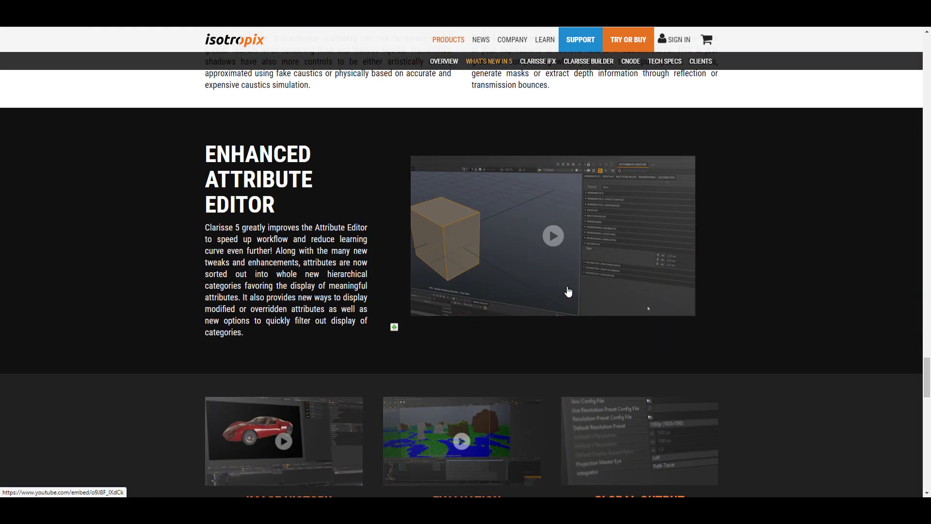
pyautogui.scroll(-8, 568, 291)
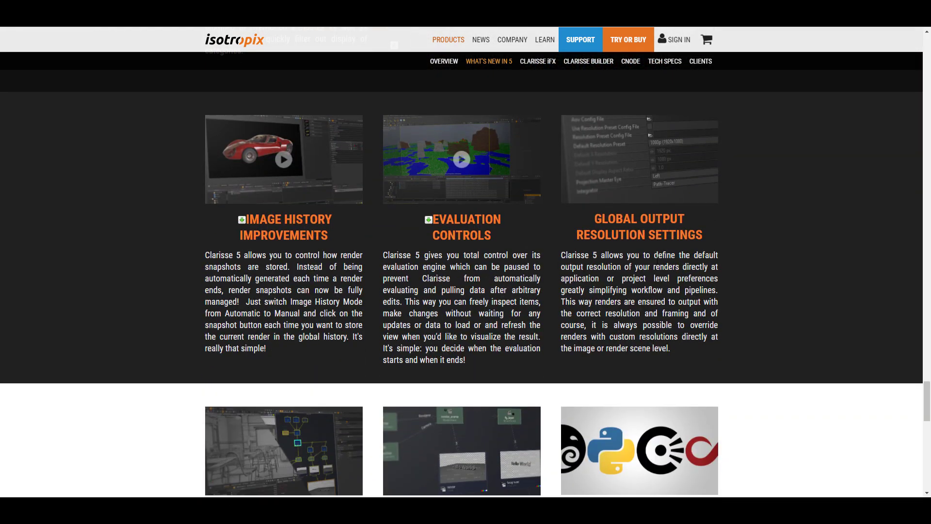
pyautogui.scroll(-4, 807, 215)
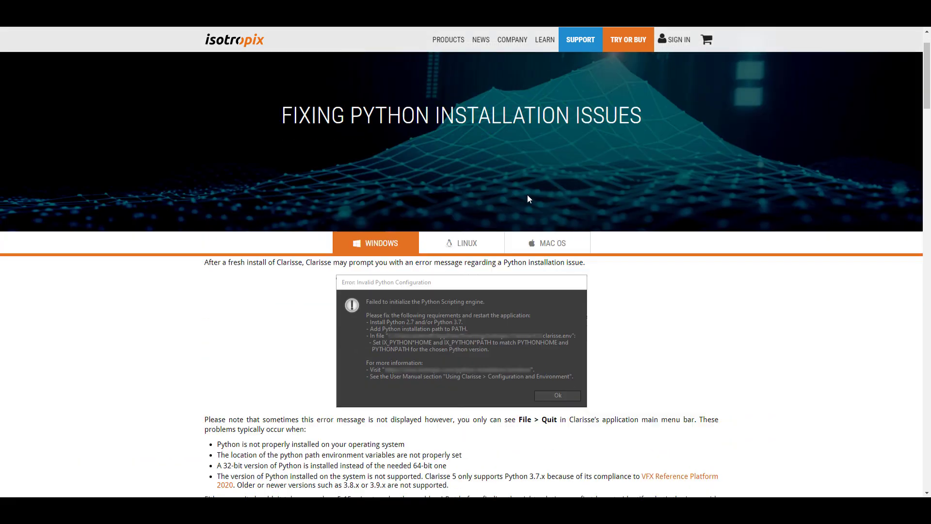
pyautogui.scroll(-6, 527, 194)
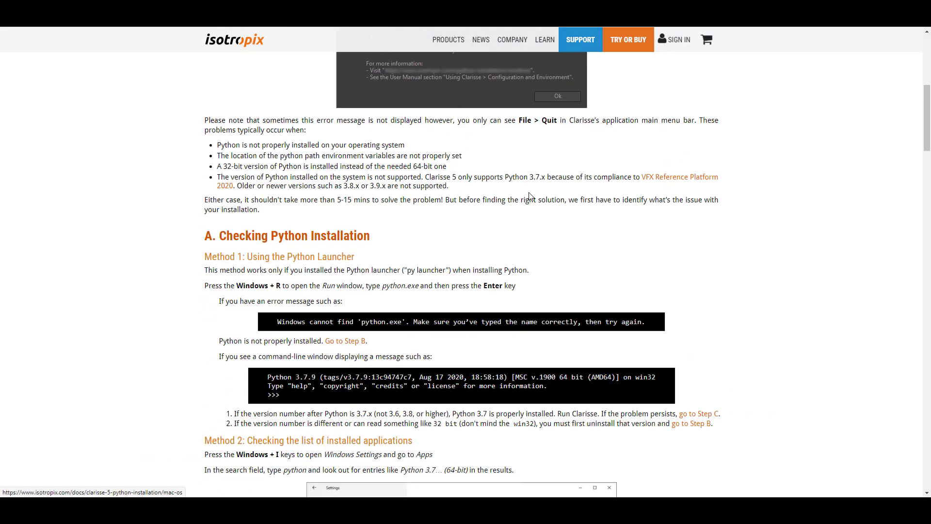
pyautogui.scroll(-15, 528, 195)
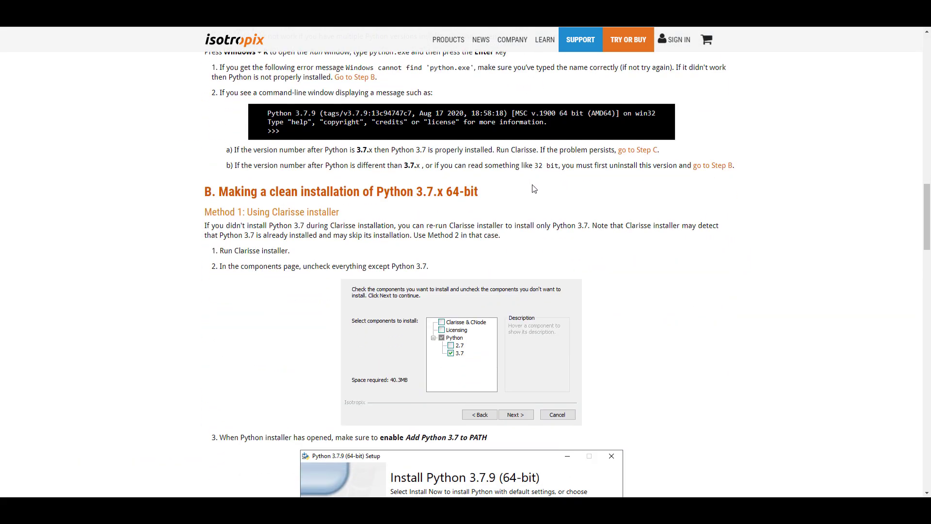
pyautogui.scroll(-6, 533, 187)
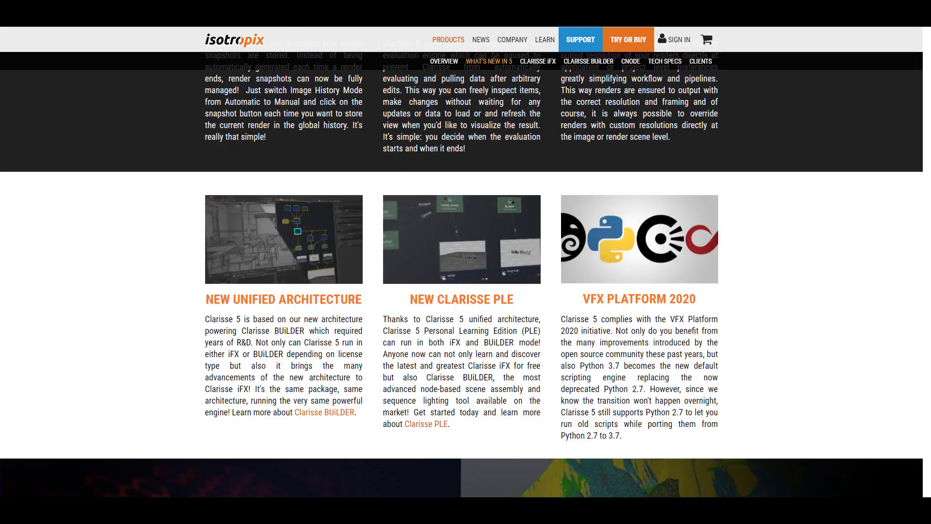
# Step: Review the What's New in 5 page back up through the New USD Exporter section to the introduction
pyautogui.scroll(10, 520, 260)
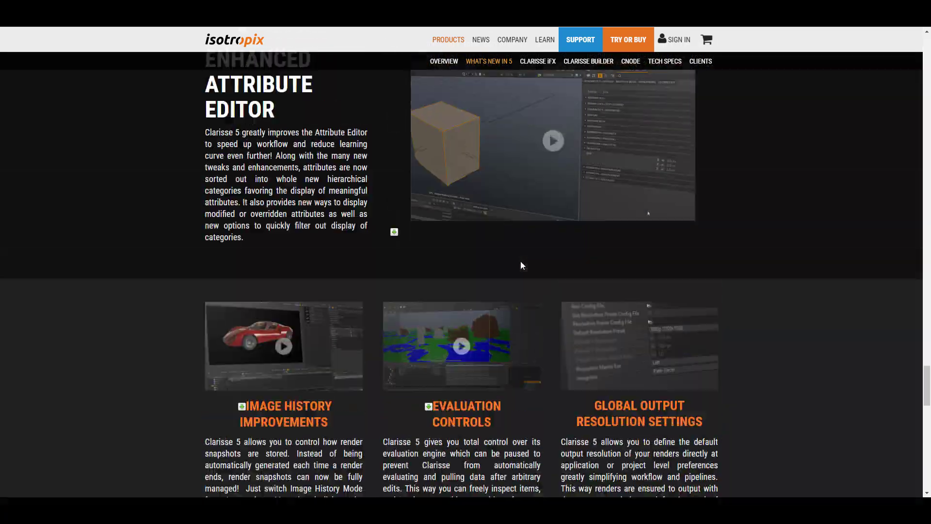
pyautogui.scroll(-15, 529, 275)
pyautogui.scroll(4, 530, 275)
pyautogui.scroll(20, 529, 275)
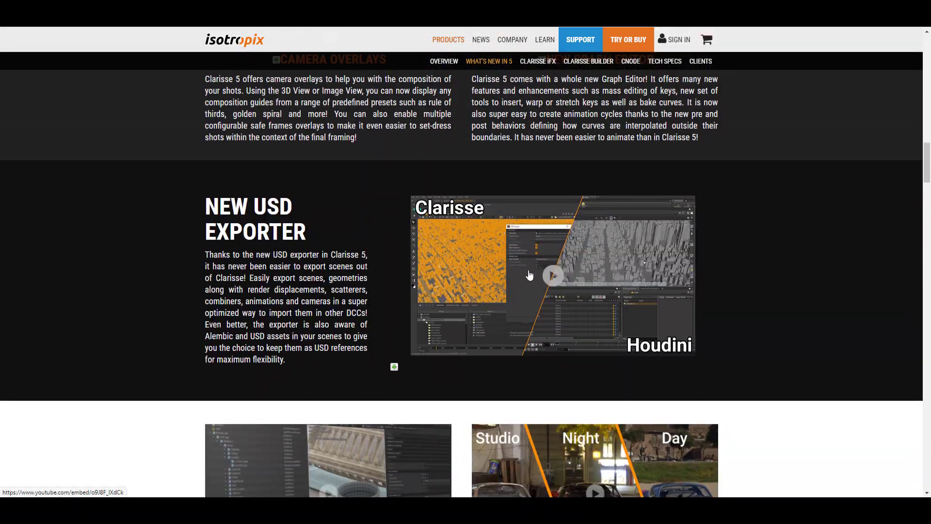
pyautogui.scroll(20, 530, 275)
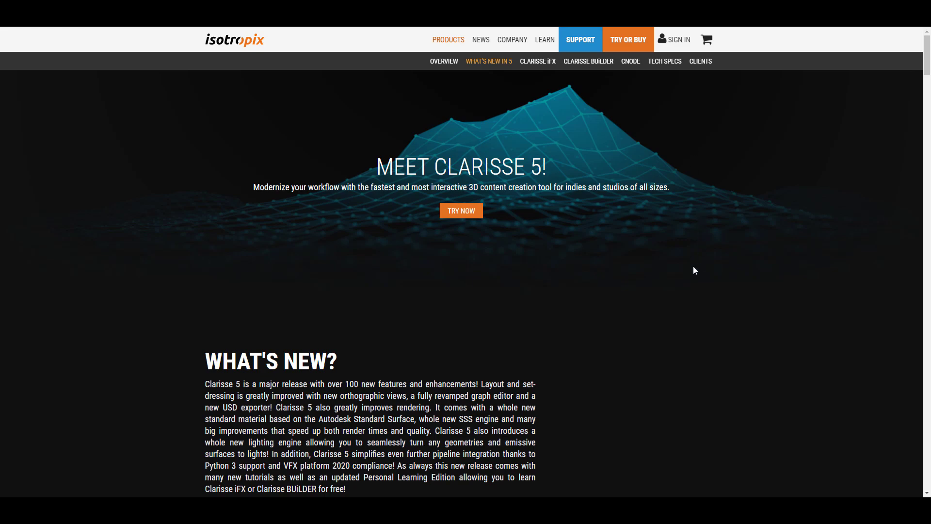
pyautogui.scroll(-4, 694, 270)
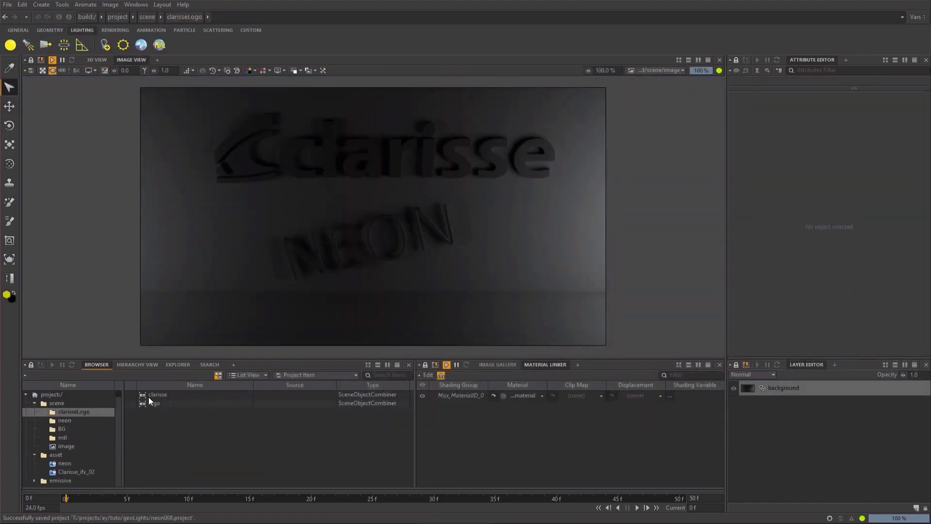
# Step: Create a geometry light from the clarisse combiner in the neon scene and select the logo combiner
pyautogui.click(148, 396)
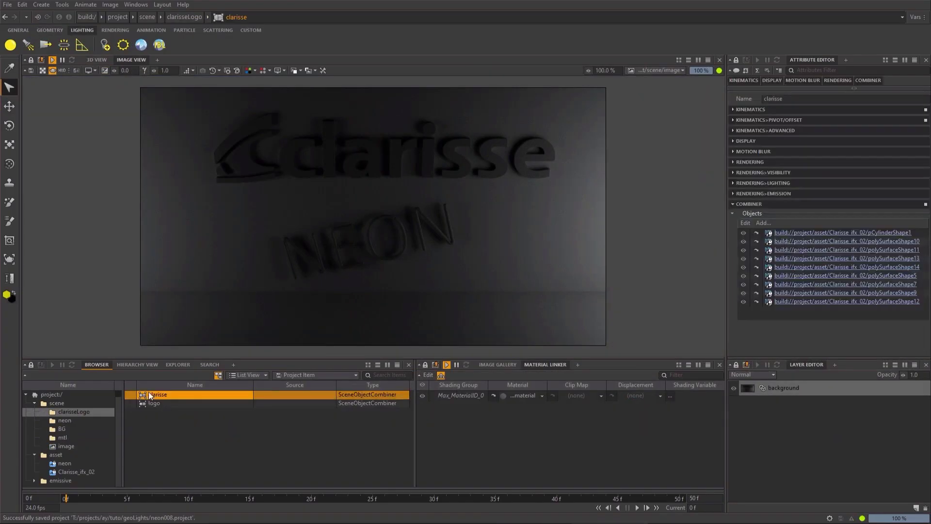
pyautogui.click(80, 47)
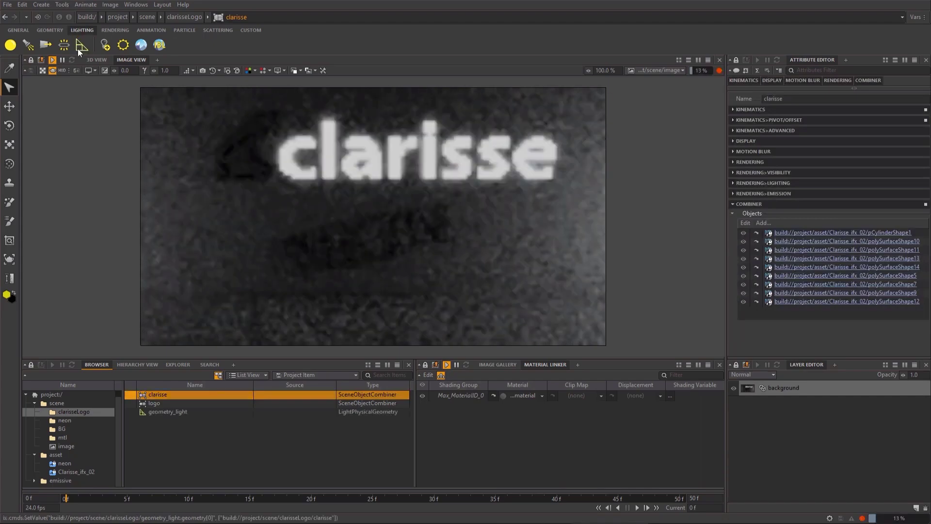
pyautogui.click(150, 402)
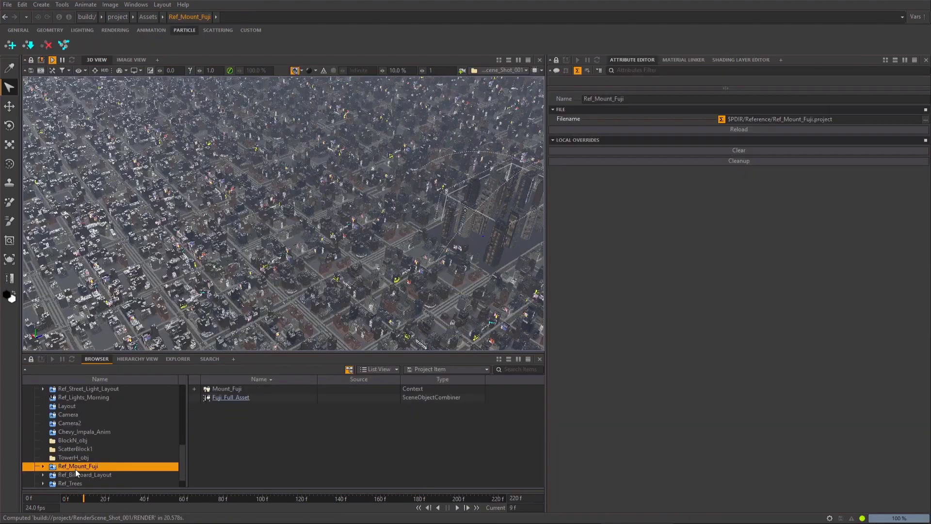
# Step: Open the USD export options for the RenderScene_Shot_001 context in the city scene
pyautogui.click(76, 474)
pyautogui.scroll(10, 83, 421)
pyautogui.click(62, 406)
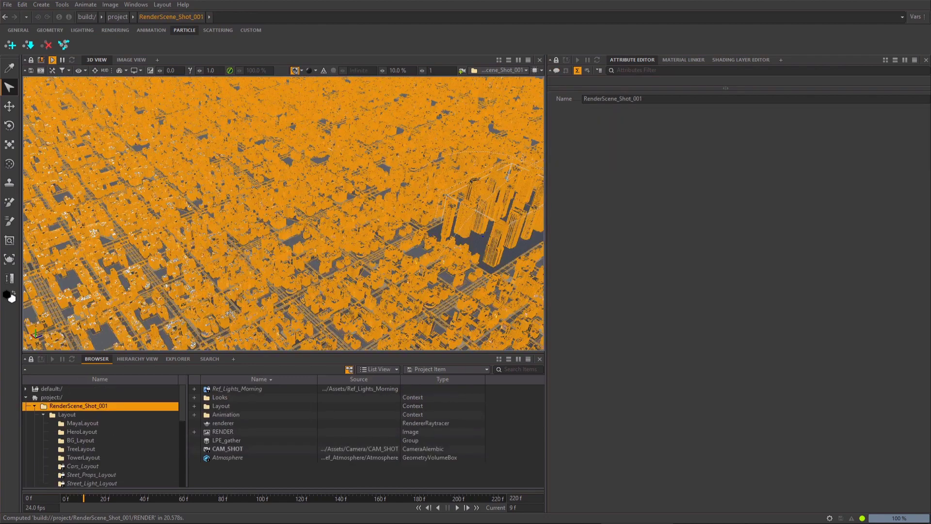
pyautogui.click(7, 7)
pyautogui.moveTo(43, 88)
pyautogui.click(164, 102)
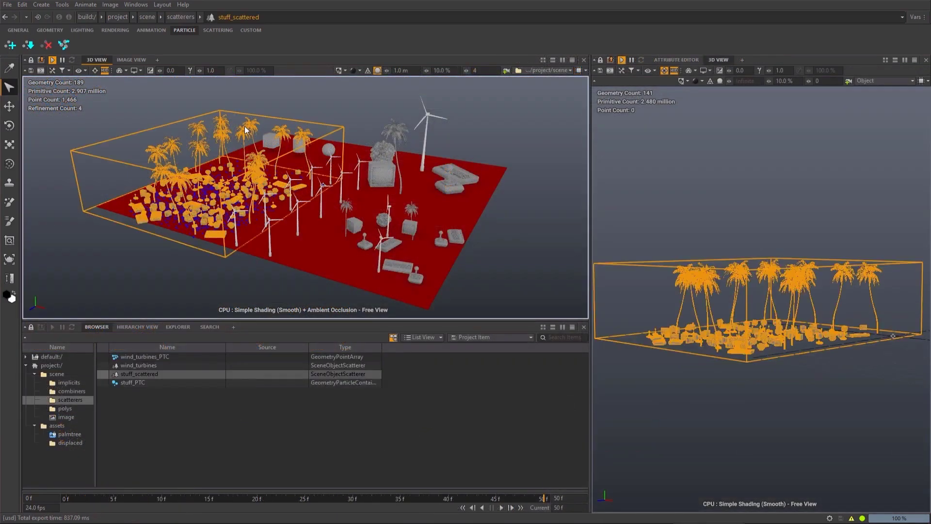
# Step: Inspect the scattered palm trees, wind turbines and props from different angles in the 3D view
pyautogui.keyDown('alt'); pyautogui.moveTo(254, 230); pyautogui.dragTo(325, 259, button='middle'); pyautogui.keyUp('alt')
pyautogui.keyDown('alt'); pyautogui.moveTo(325, 259); pyautogui.dragTo(253, 270, button='right'); pyautogui.keyUp('alt')
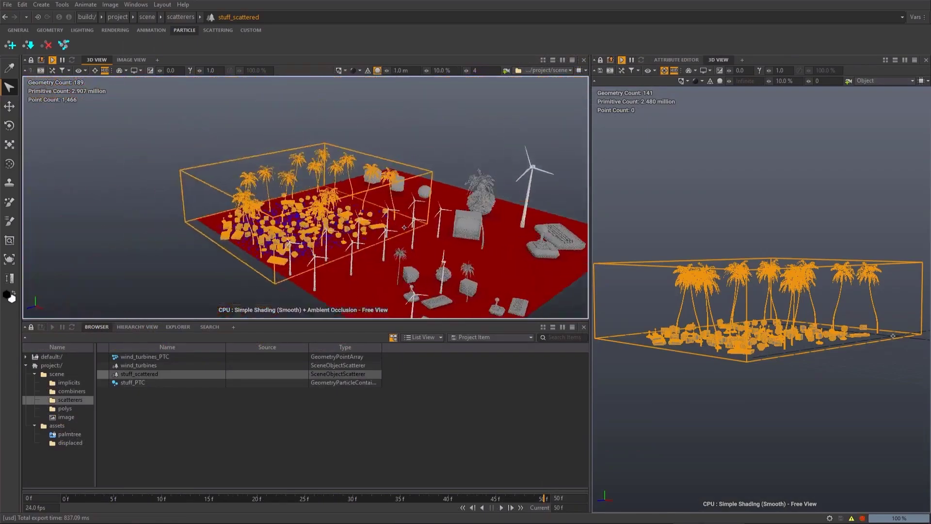